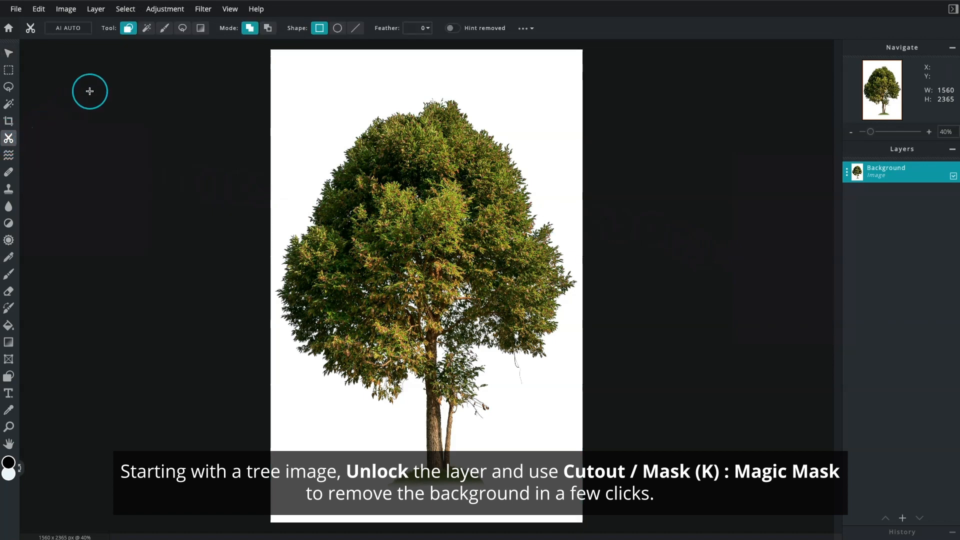
Remove the white background around the tree with the Magic Mask in remove mode at tolerance 32
click(146, 32)
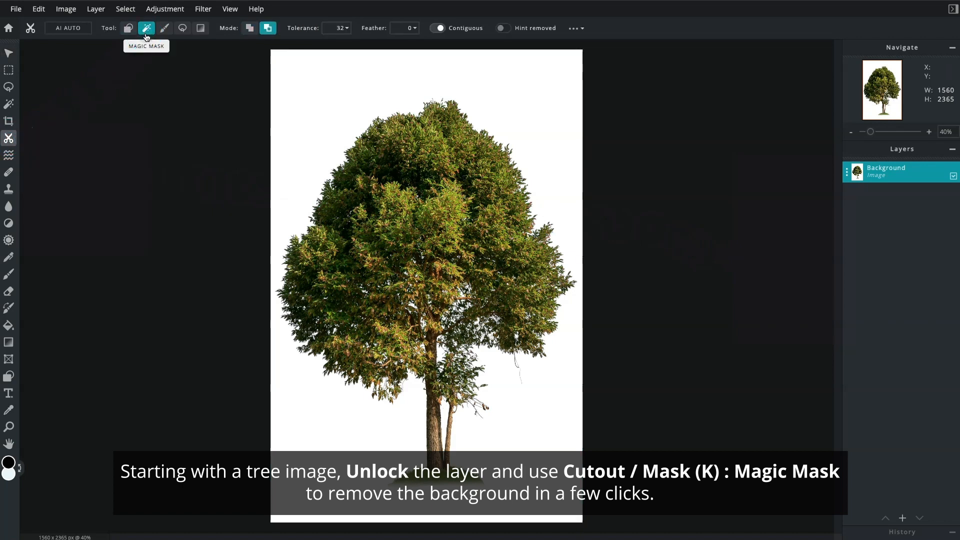
click(269, 29)
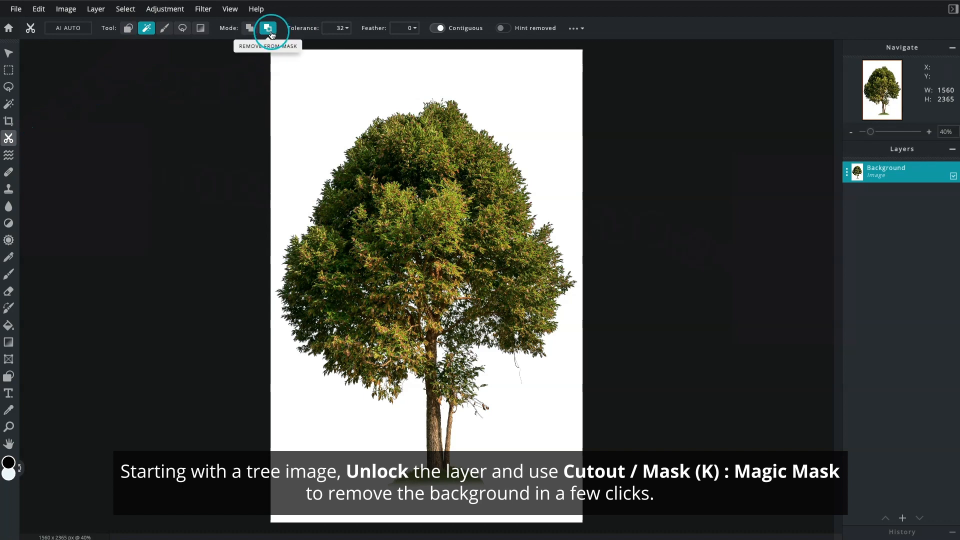
click(313, 140)
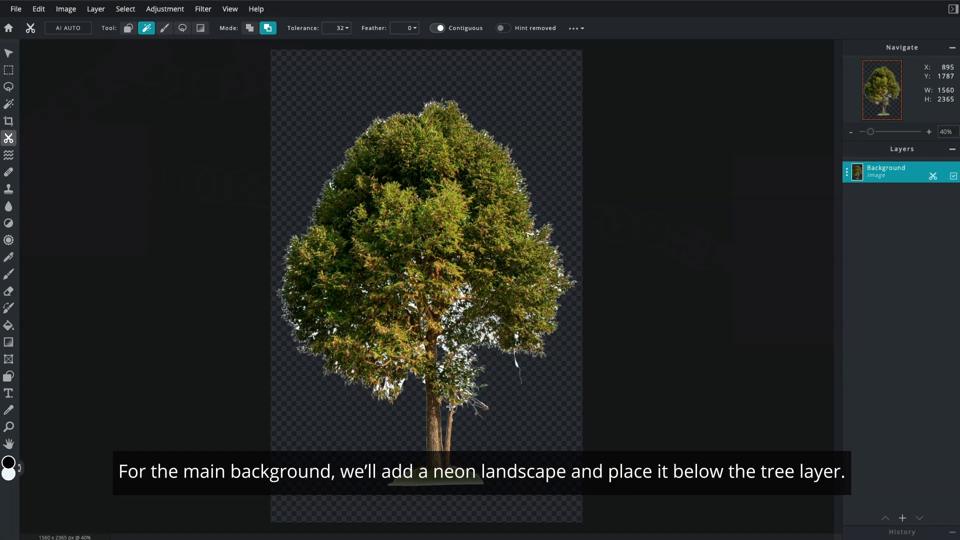
Add neon.jpg from the images folder as a new image layer
click(903, 518)
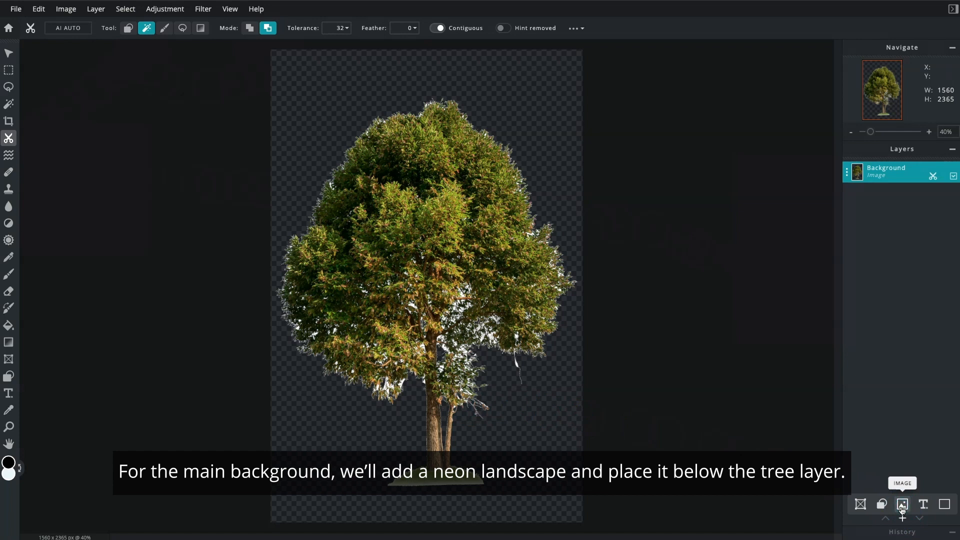
click(903, 506)
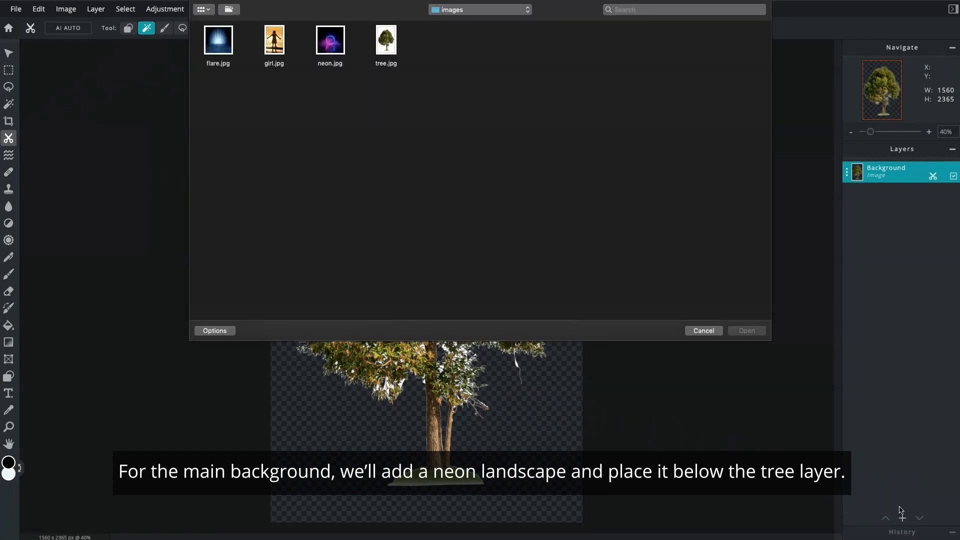
click(335, 57)
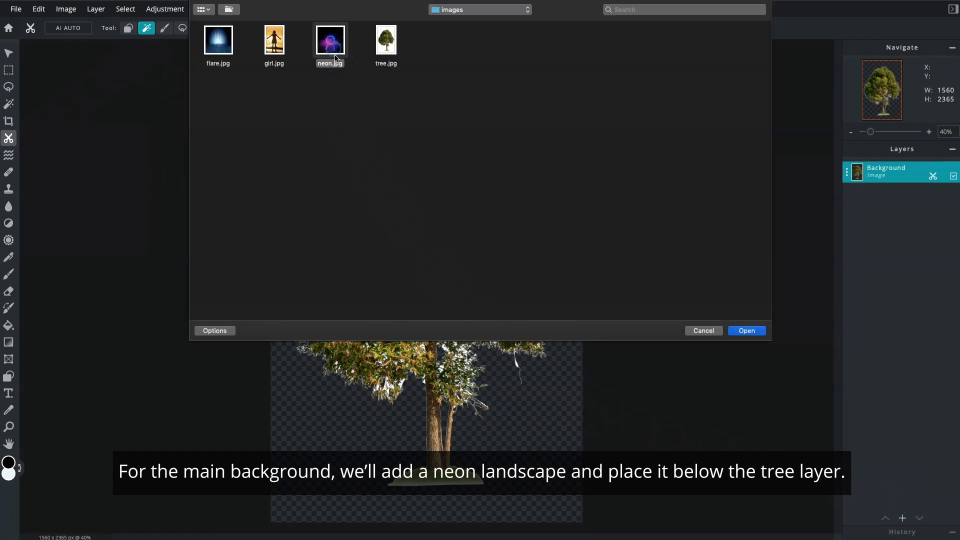
click(742, 330)
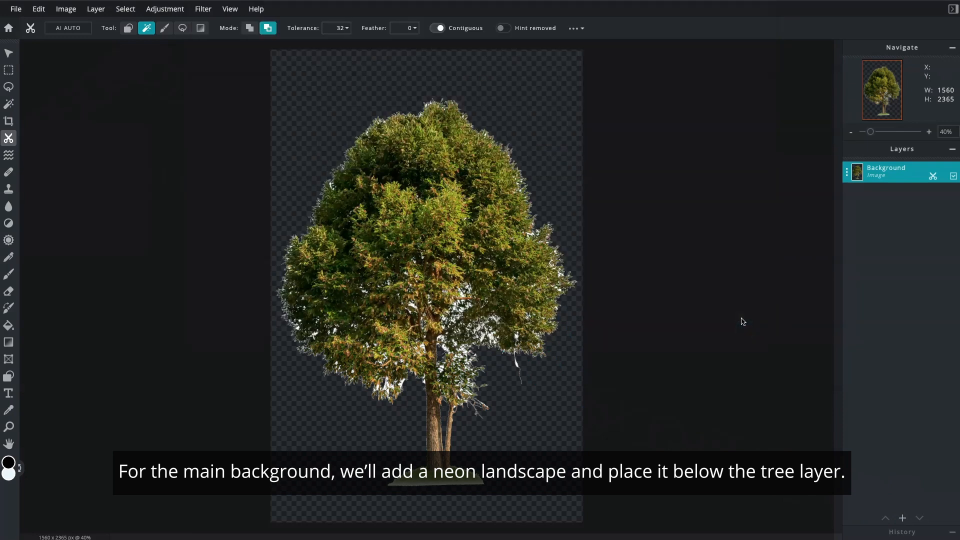
Enlarge the neon image proportionally to about 3013 × 3013 px and reposition it so it covers the whole canvas
click(851, 134)
click(852, 134)
drag(505, 182, 625, 122)
drag(476, 265, 435, 285)
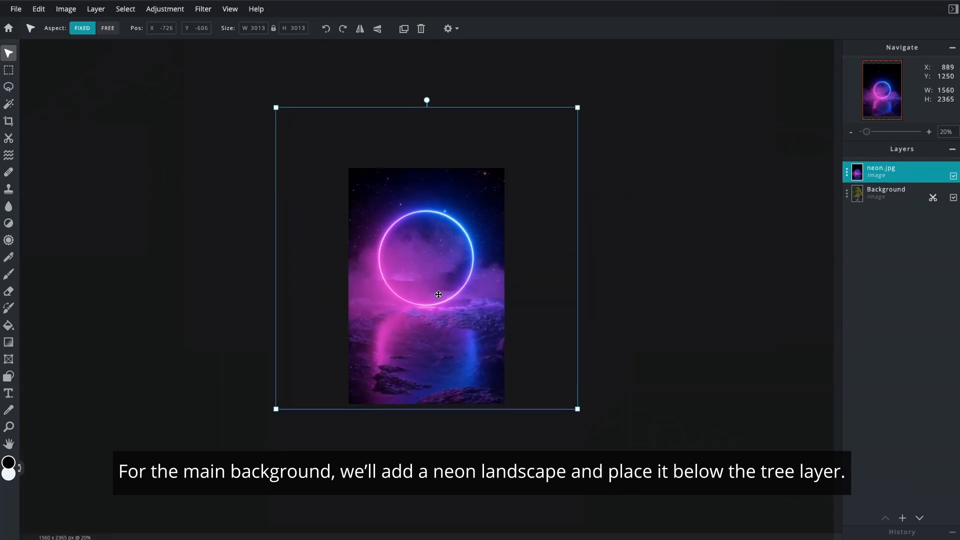
Move the tree layer above the neon.jpg layer in the layer order
click(929, 132)
click(929, 131)
click(882, 201)
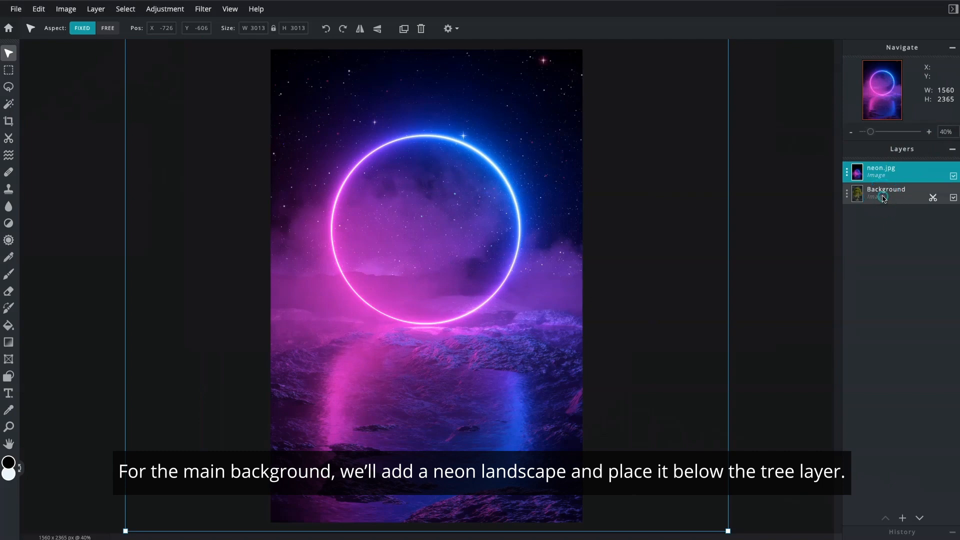
drag(883, 199, 879, 183)
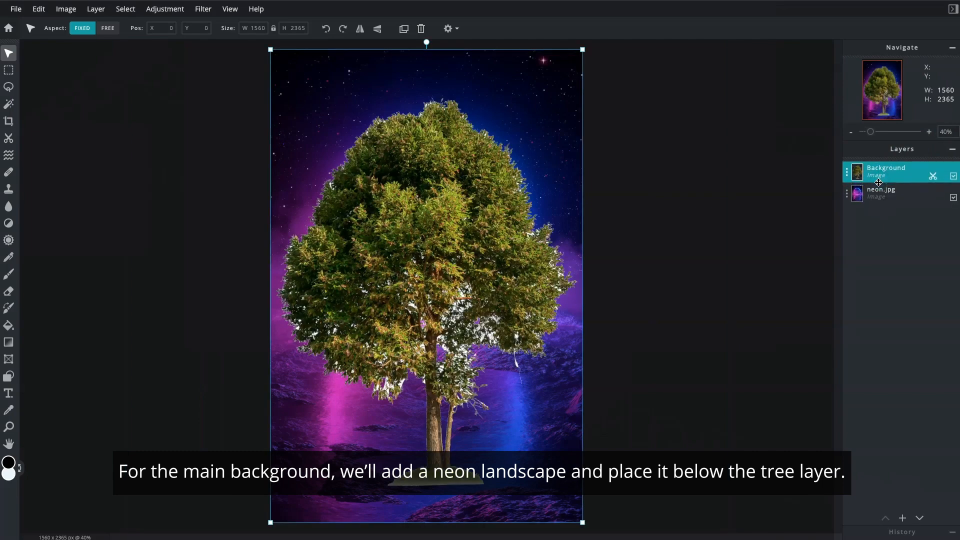
Scale the tree down to about 1073 × 1627 px and place it in front of the neon ring
drag(584, 49, 485, 198)
drag(384, 387, 429, 260)
drag(529, 72, 530, 71)
drag(462, 151, 466, 150)
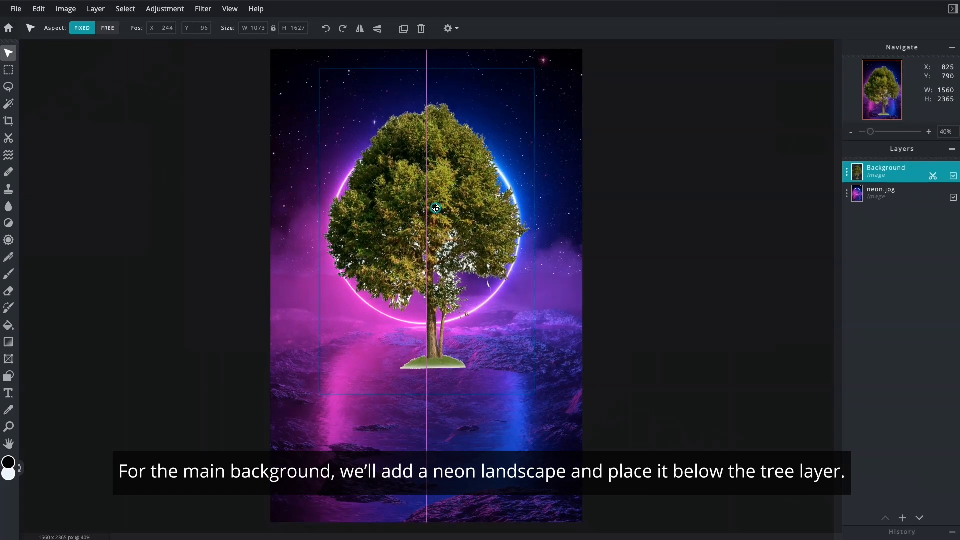
Duplicate the tree layer and set the original tree layer's blend mode to Multiply
click(847, 175)
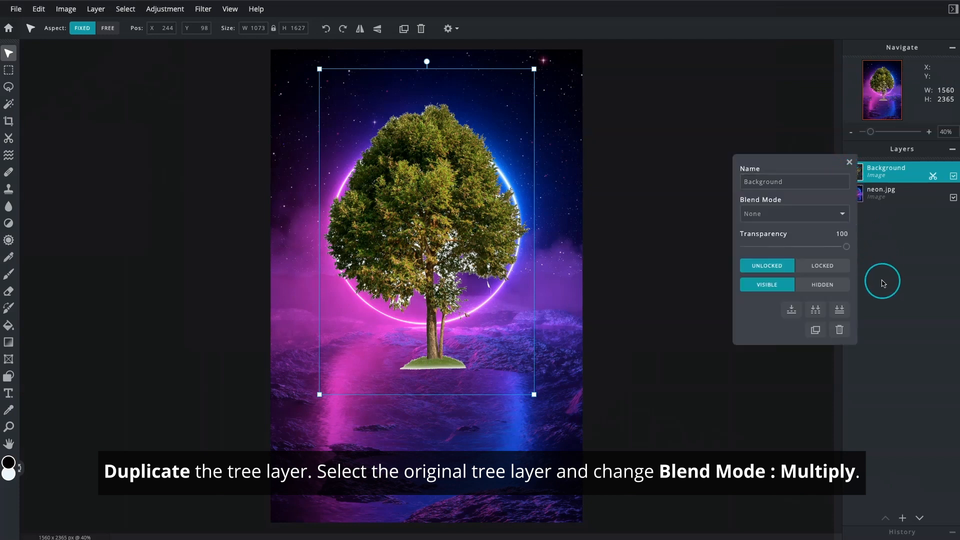
click(817, 331)
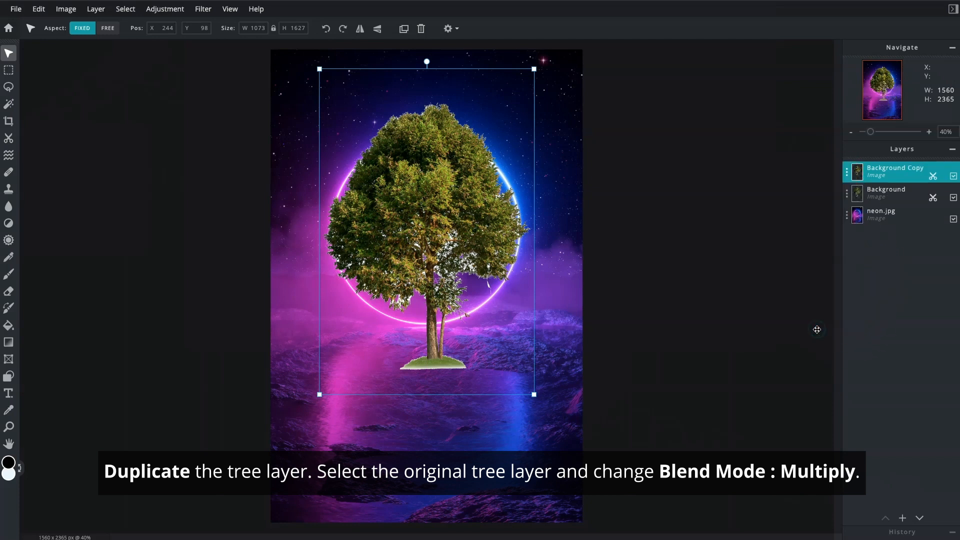
click(869, 195)
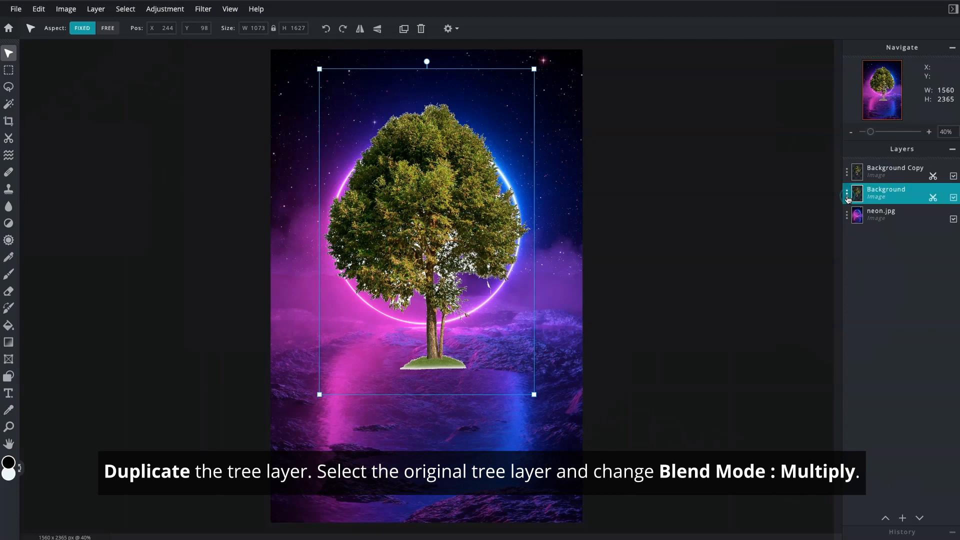
click(847, 199)
click(837, 239)
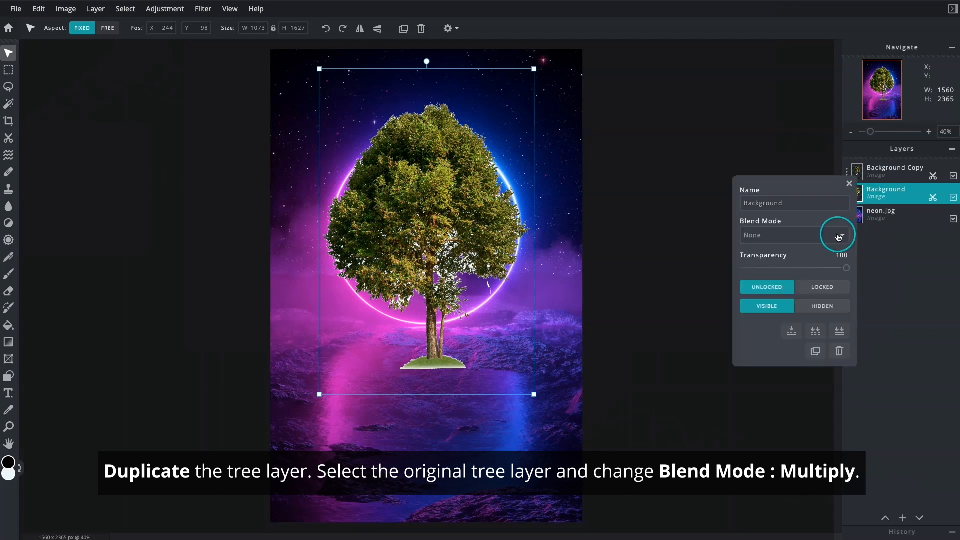
click(839, 244)
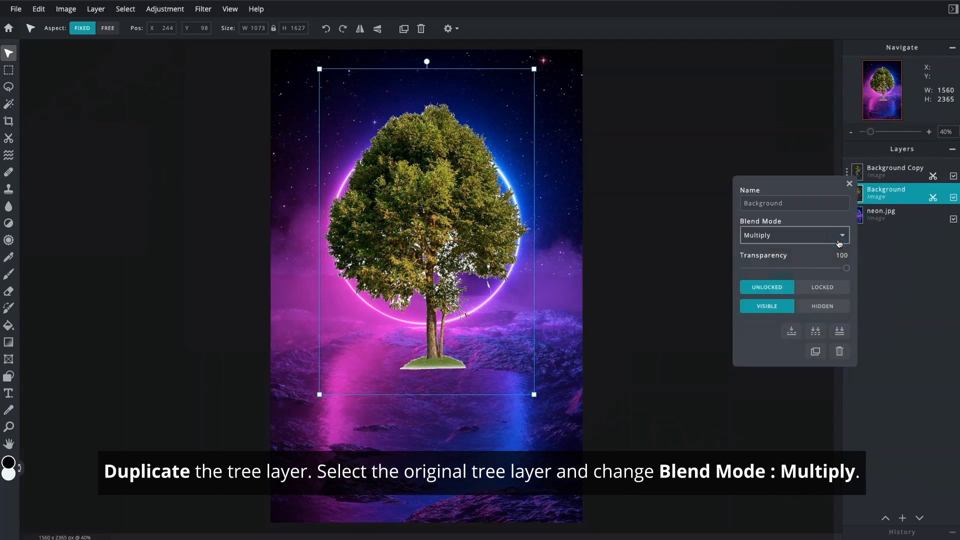
click(848, 192)
Mask out the outer edges and grassy base of the tree copy using Draw Mask in remove mode, brush size 220, opacity 56%
click(876, 172)
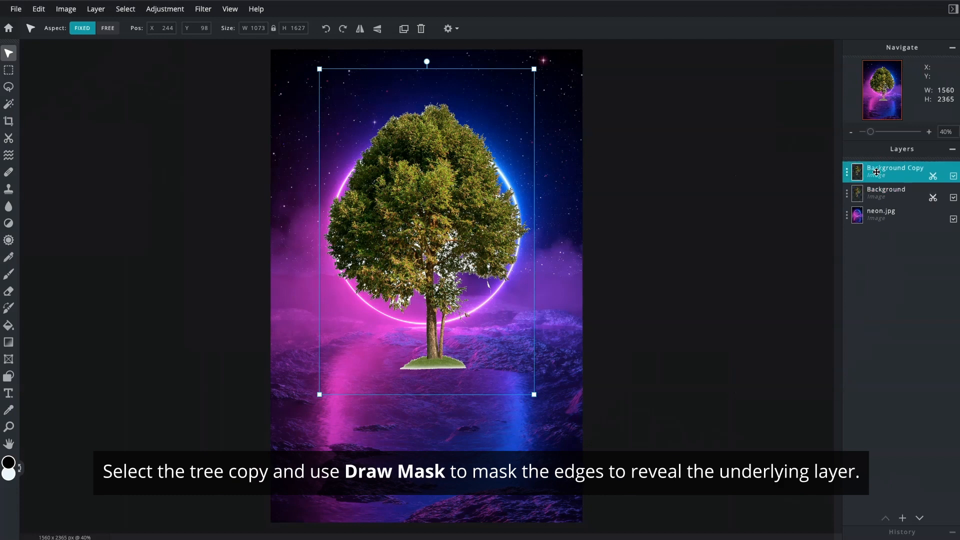
click(9, 142)
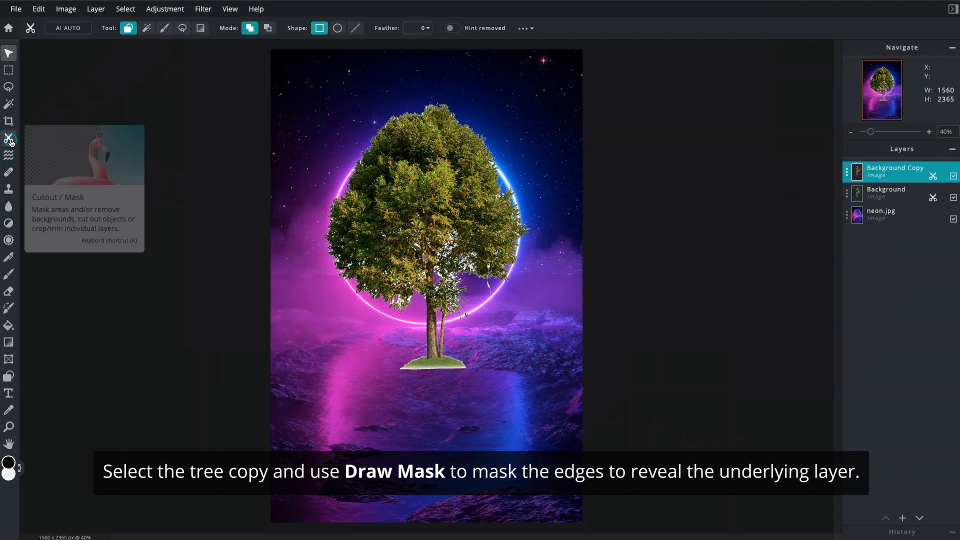
click(164, 28)
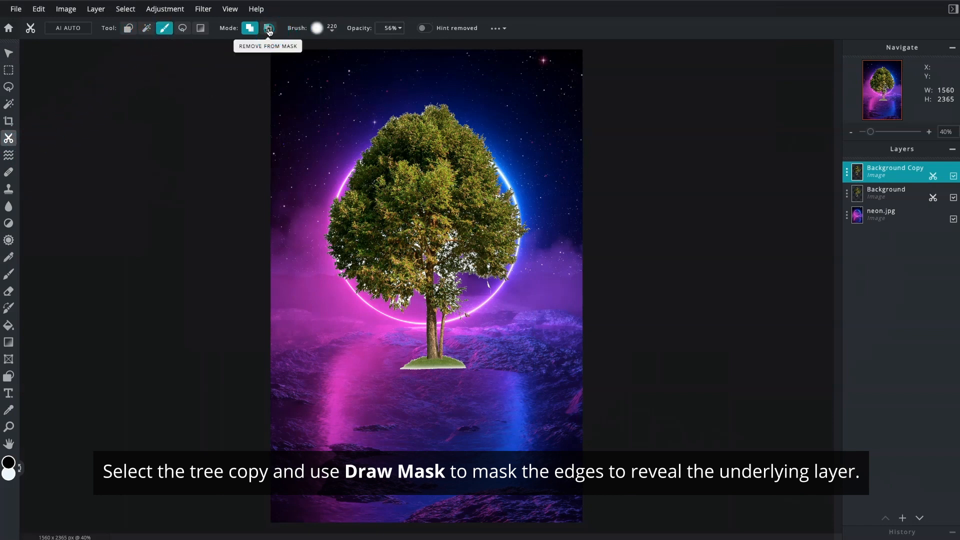
mouse_move(392, 105)
mouse_down()
mouse_move(352, 146)
mouse_move(325, 270)
mouse_move(381, 316)
mouse_move(401, 386)
mouse_move(442, 373)
mouse_move(509, 165)
mouse_move(452, 95)
mouse_move(515, 165)
mouse_move(491, 285)
mouse_move(463, 355)
mouse_up()
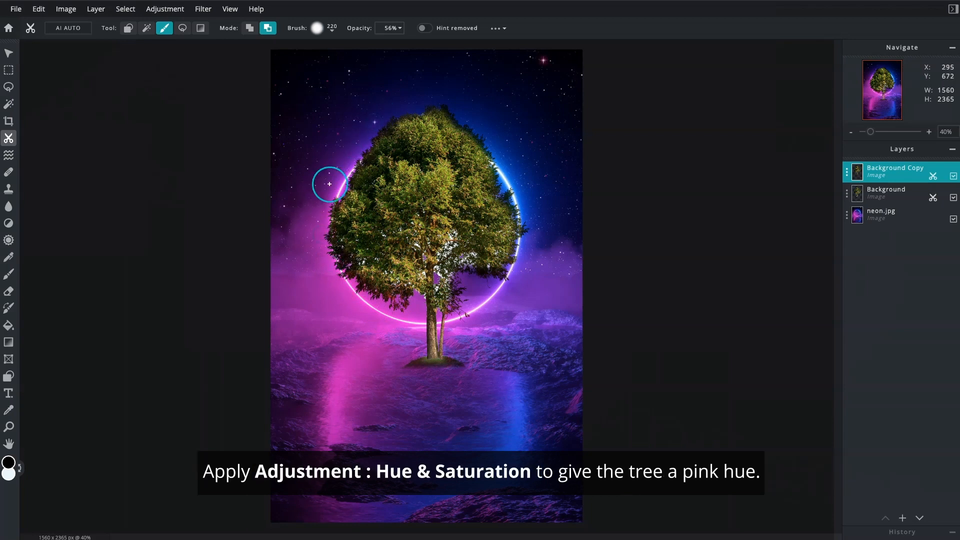
Turn the tree copy pink with Hue & saturation, using hue -93 and saturation 32
click(168, 12)
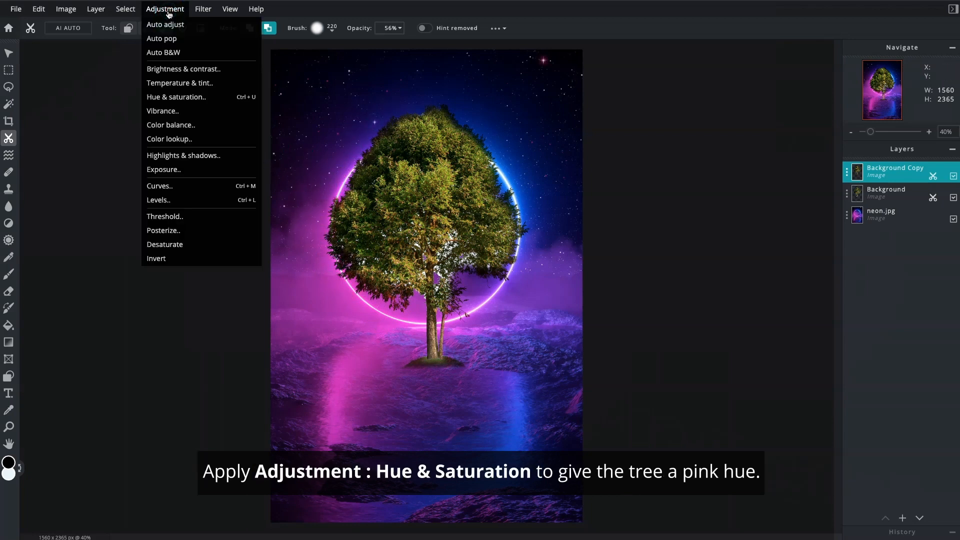
click(193, 98)
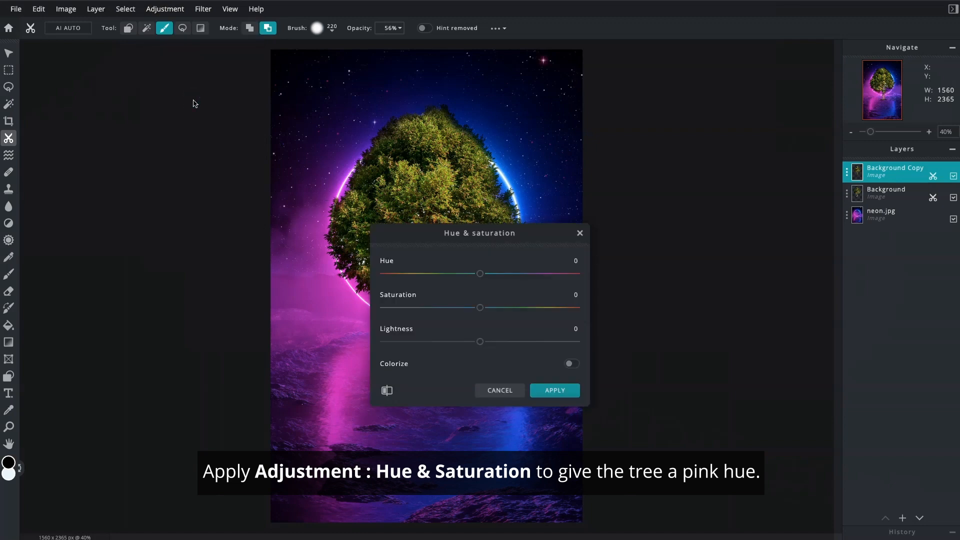
drag(440, 236, 622, 197)
drag(666, 236, 612, 240)
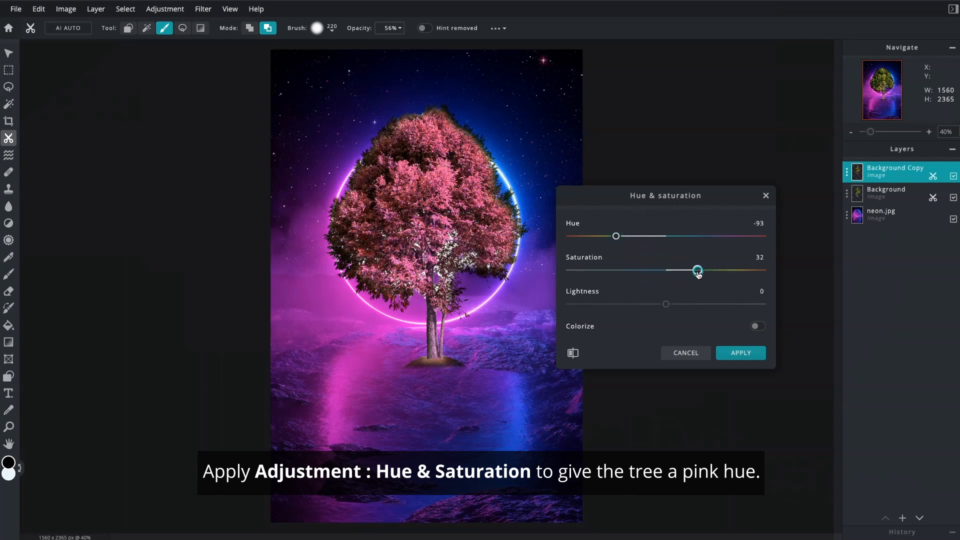
click(732, 349)
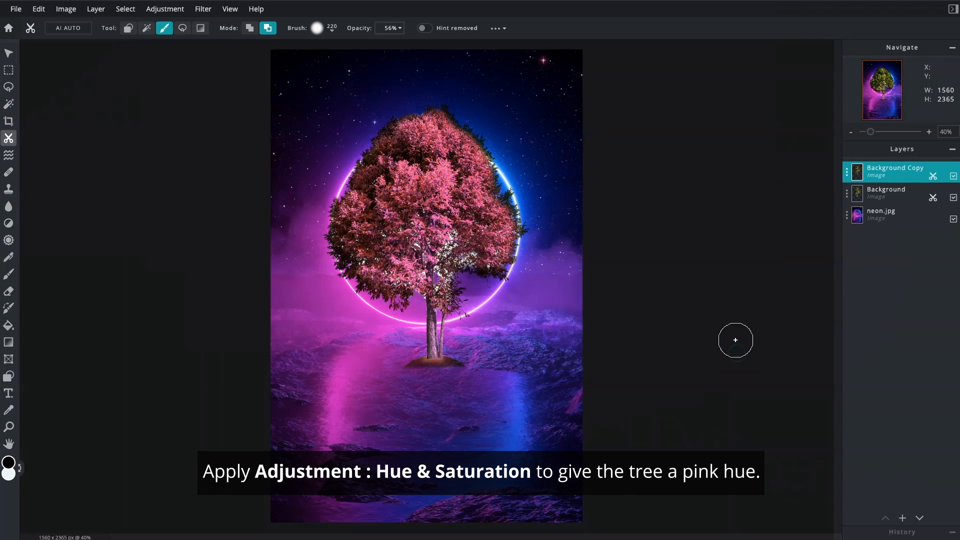
Duplicate the pink tree layer and shift the duplicate's hue to about -77 for a blue tone
click(847, 175)
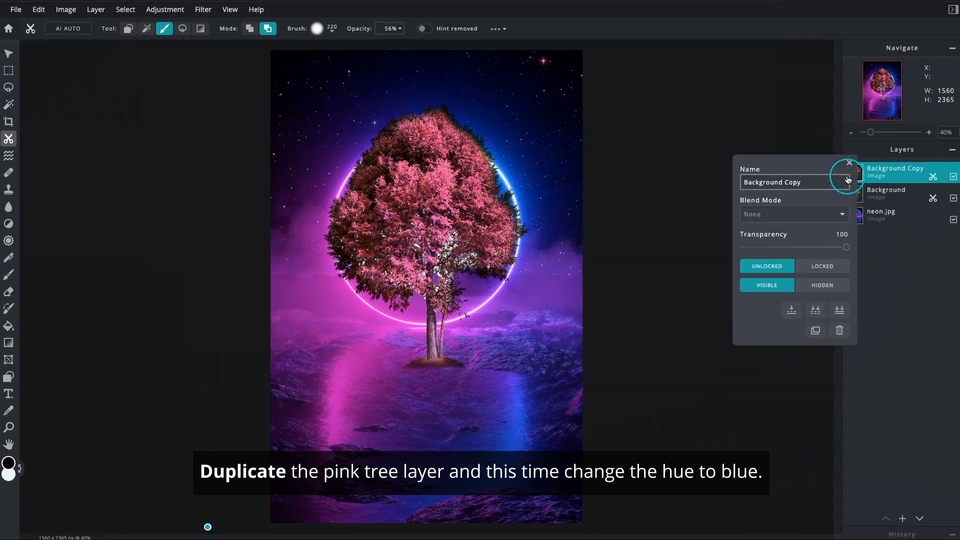
click(816, 331)
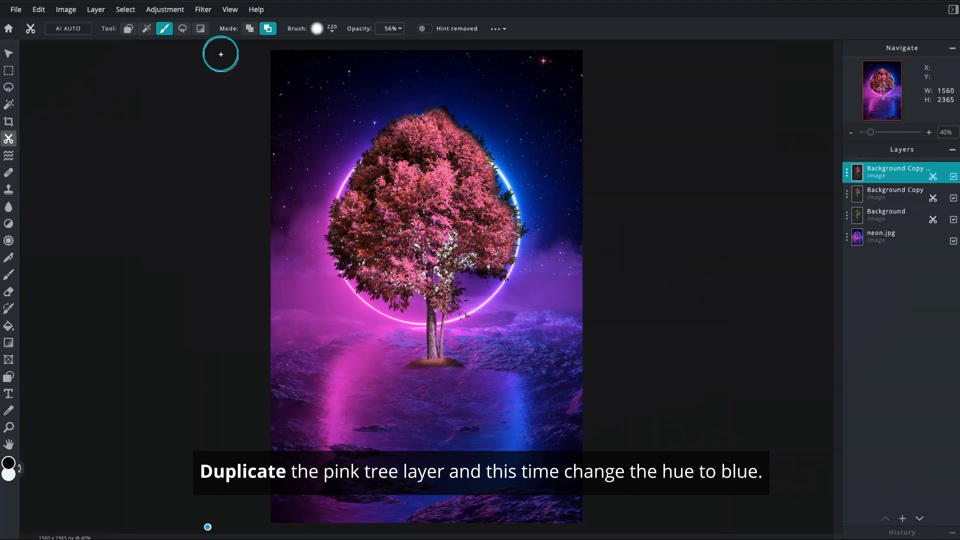
click(176, 16)
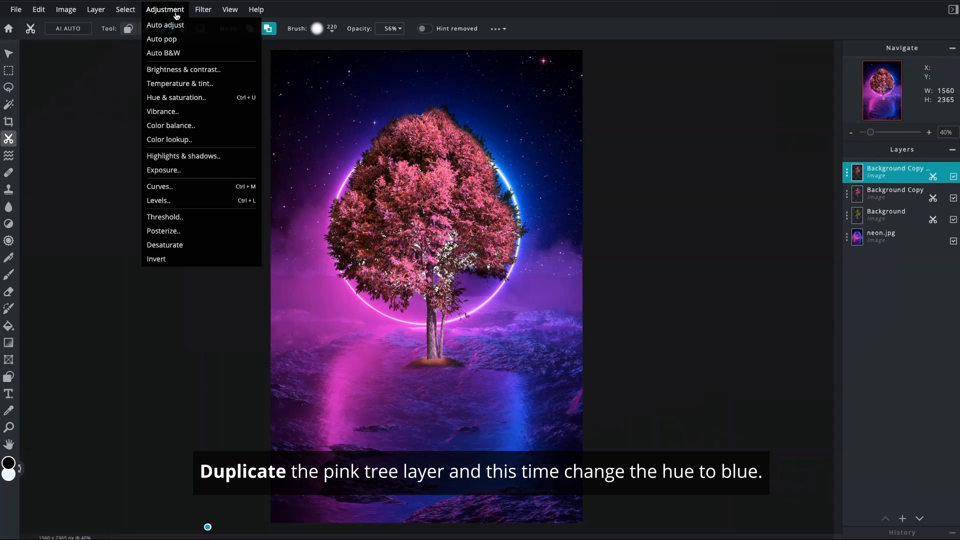
click(174, 97)
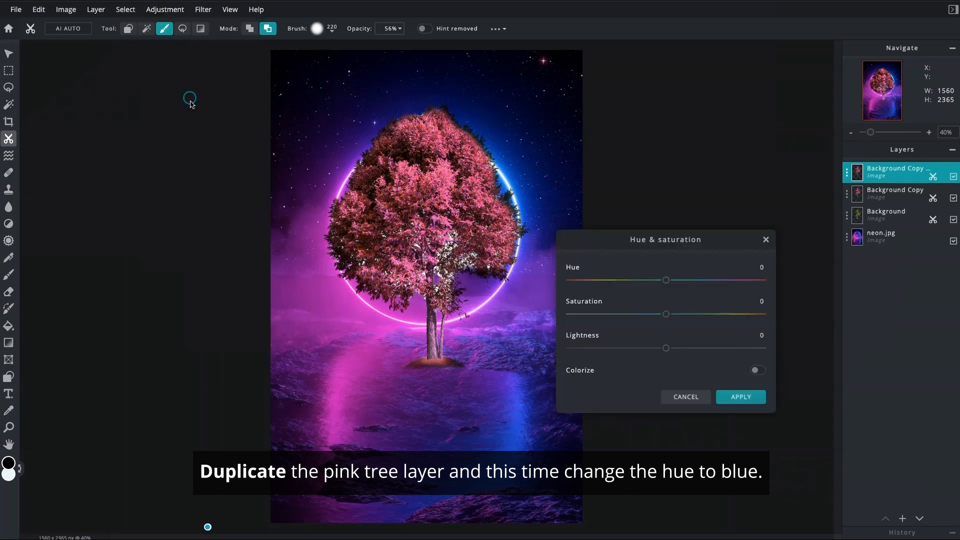
drag(666, 281, 649, 283)
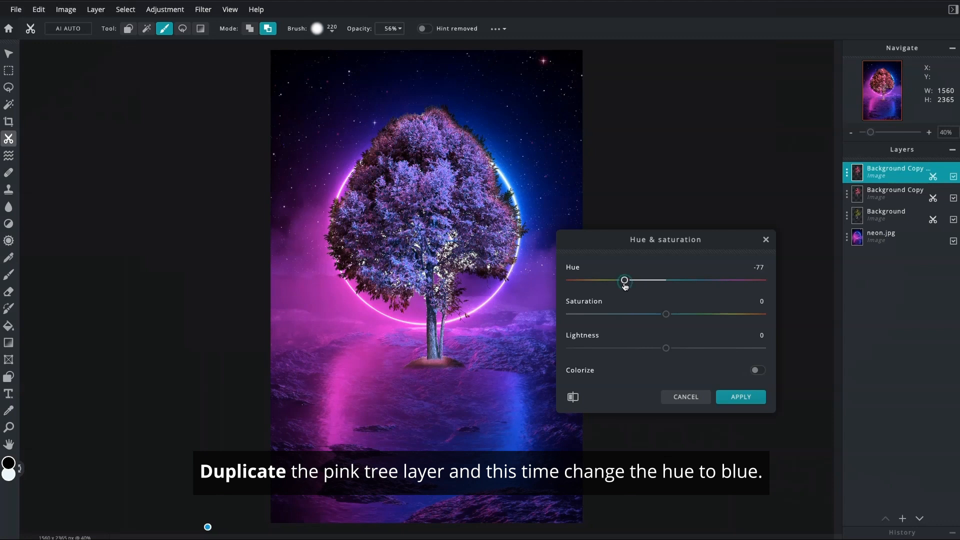
click(742, 397)
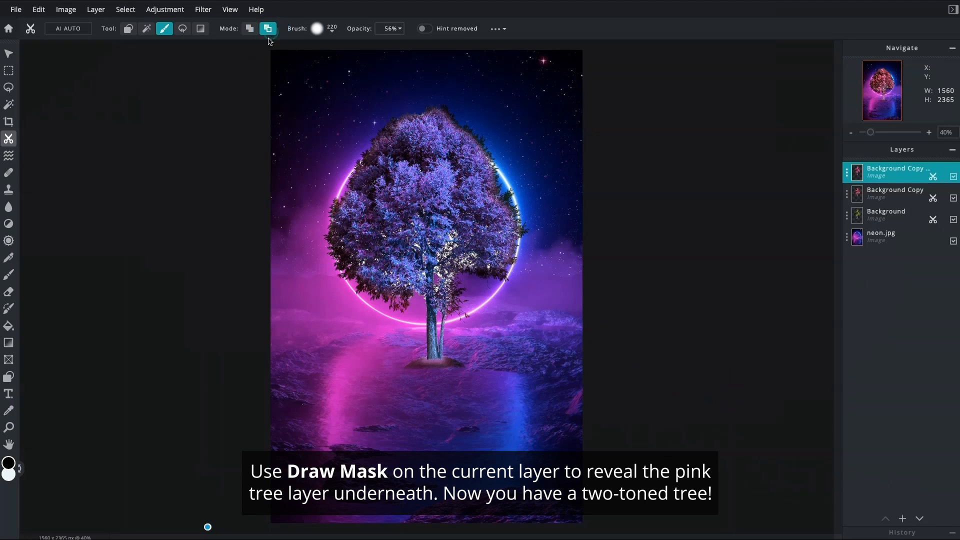
Mask away the left side of the blue tree with a 300 px Draw Mask brush at 66% opacity to reveal the pink layer
click(333, 32)
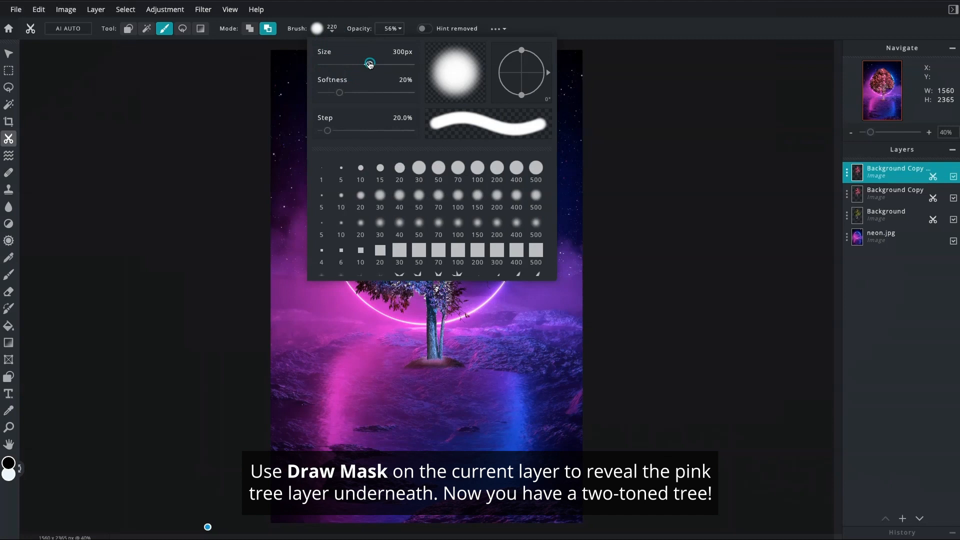
click(400, 29)
click(399, 29)
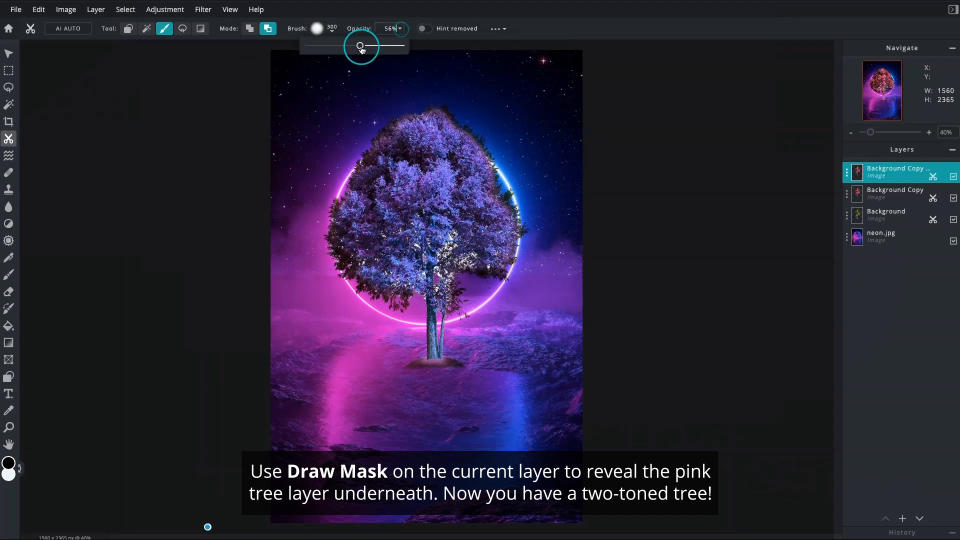
mouse_move(383, 258)
mouse_down()
mouse_move(335, 187)
mouse_move(425, 295)
mouse_move(450, 280)
mouse_move(390, 165)
mouse_move(446, 331)
mouse_move(386, 160)
mouse_move(444, 255)
mouse_move(387, 154)
mouse_move(433, 308)
mouse_move(448, 283)
mouse_move(362, 146)
mouse_up()
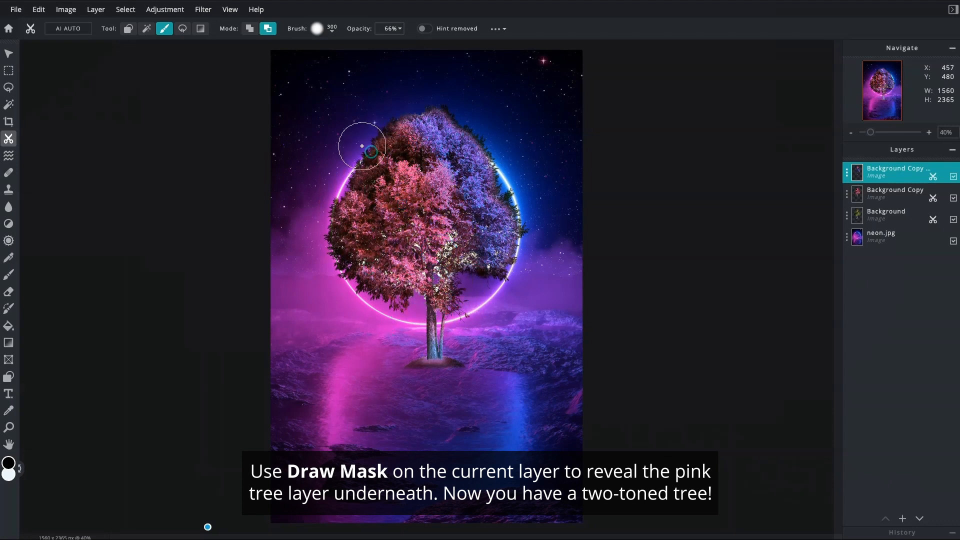
Duplicate the original Multiply tree layer
click(847, 220)
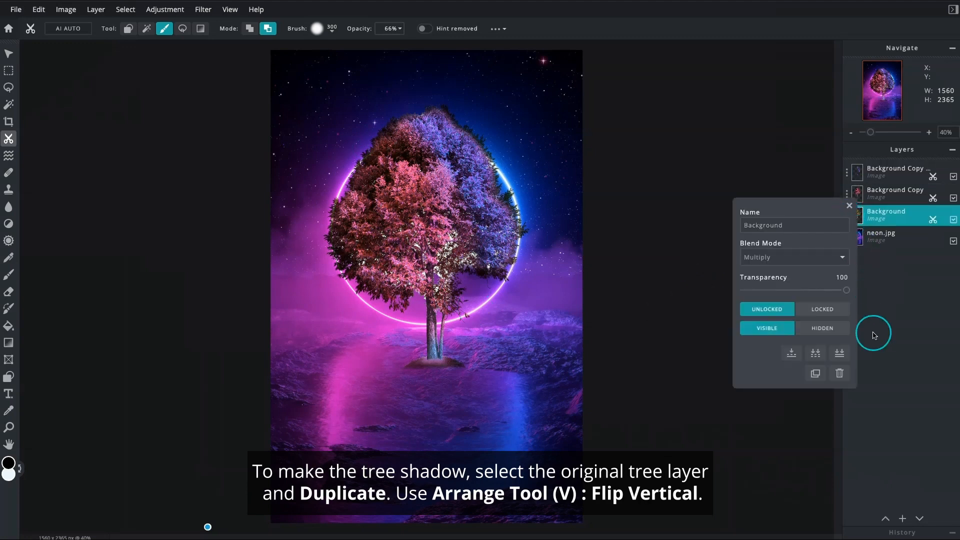
click(816, 374)
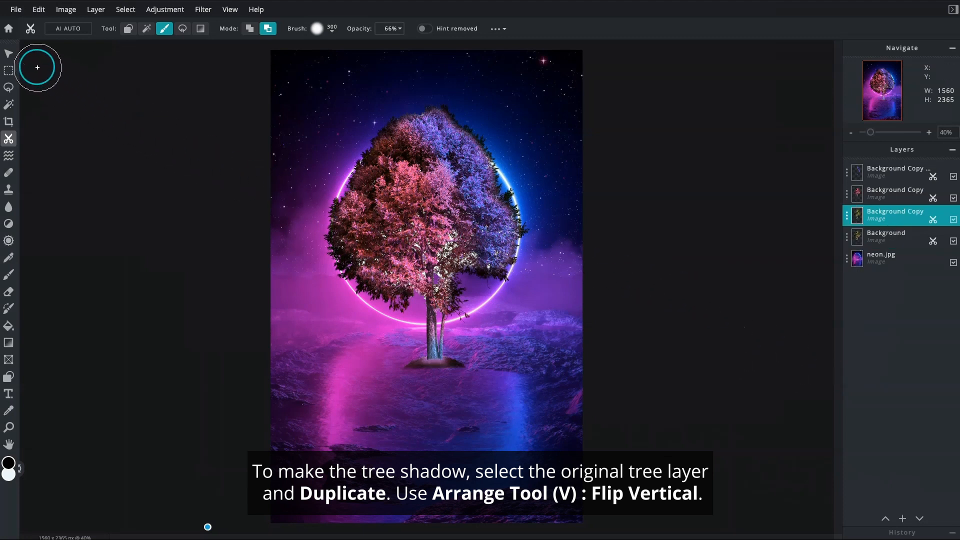
Flip the duplicated tree layer vertically and move it straight down to about Y 1448 so it mirrors the tree from the trunk base
click(10, 54)
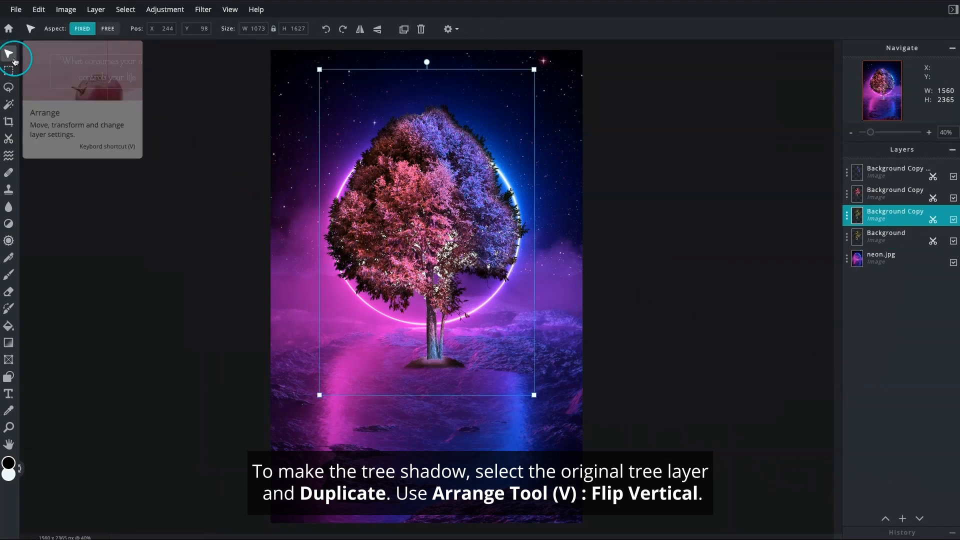
click(377, 31)
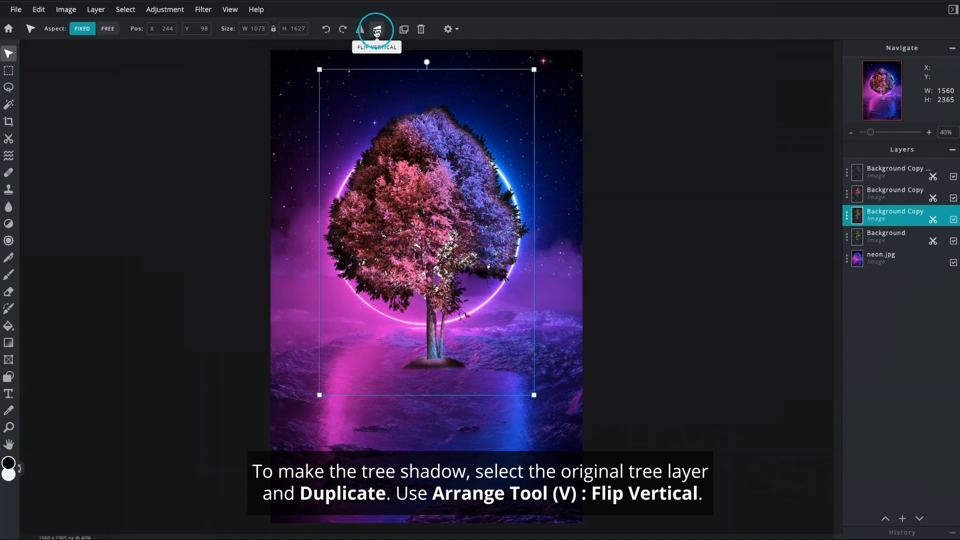
drag(454, 145, 450, 403)
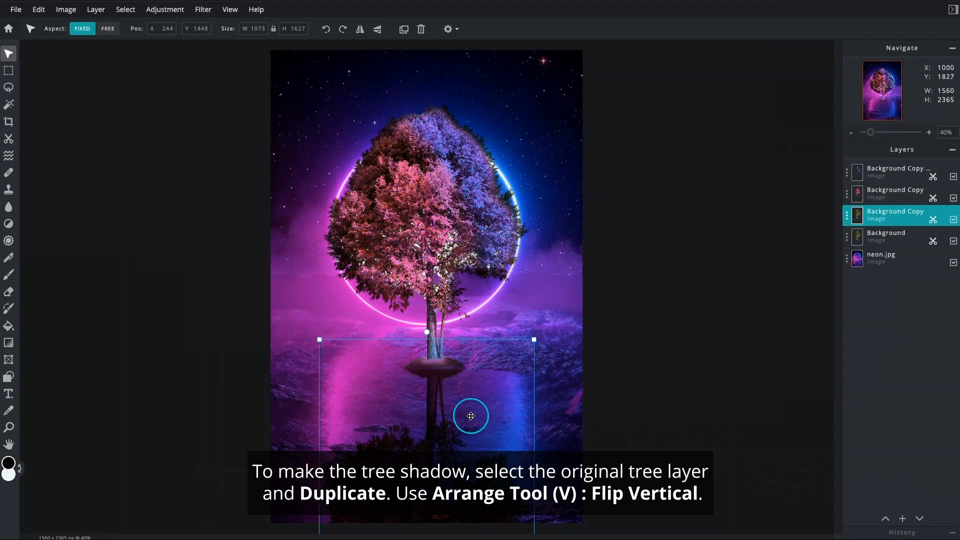
Apply the Blur filter to the flipped tree shadow with an amount of 100
click(210, 11)
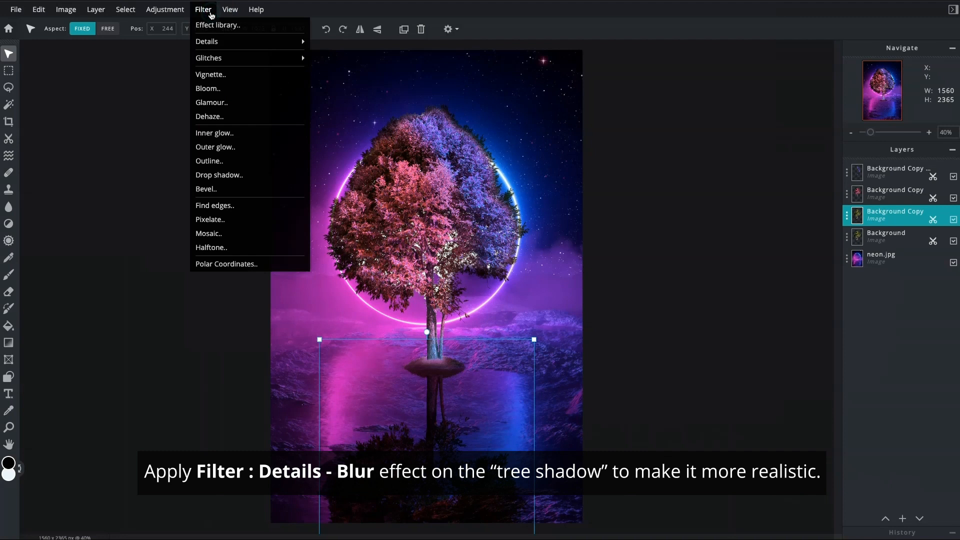
click(223, 43)
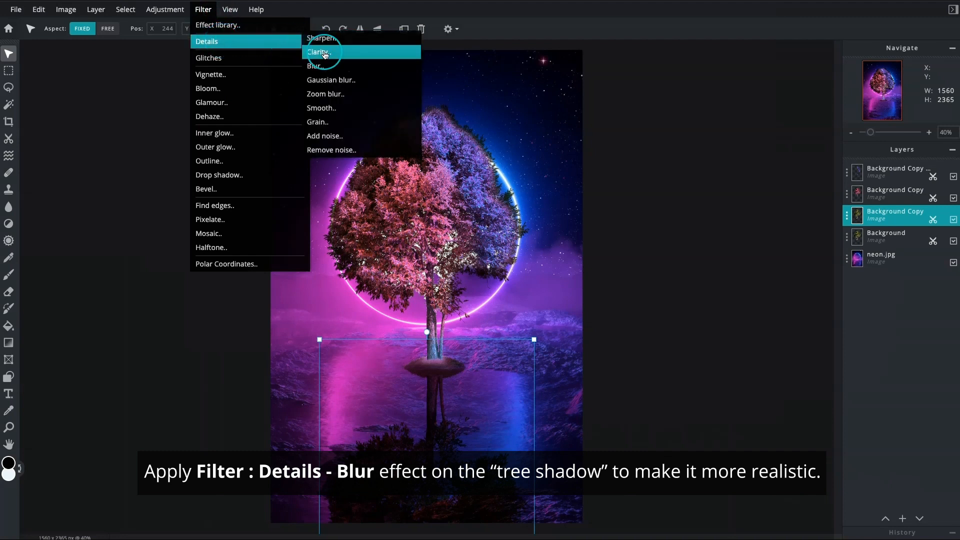
click(333, 66)
click(332, 66)
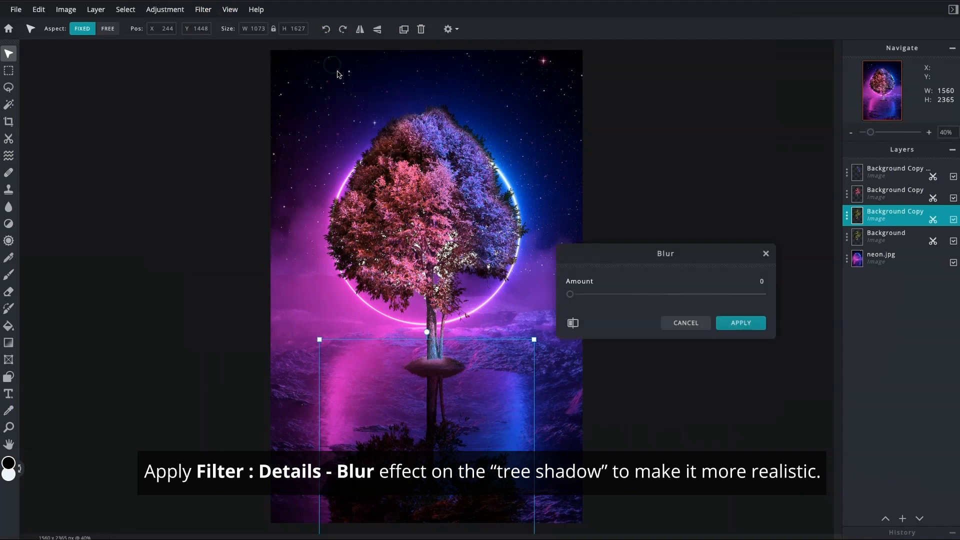
drag(569, 296, 572, 297)
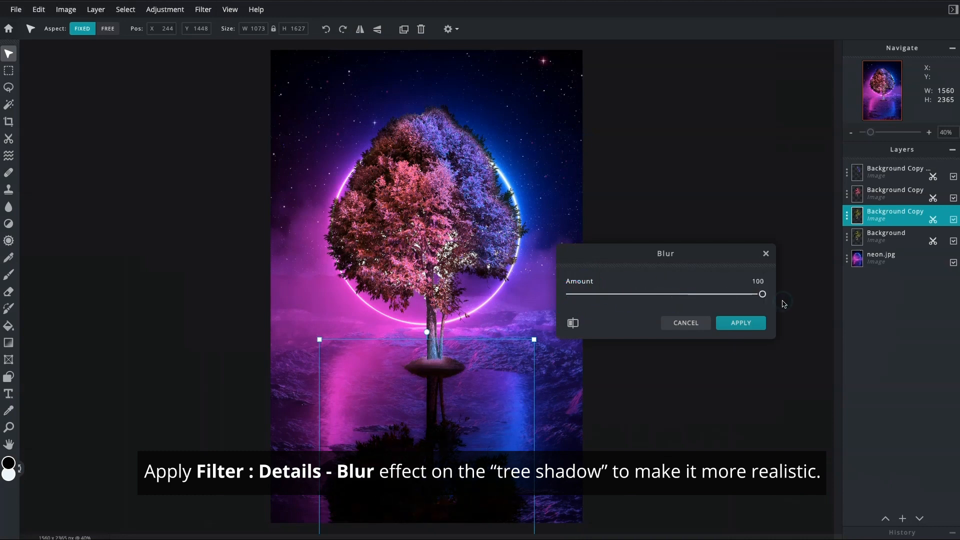
click(761, 323)
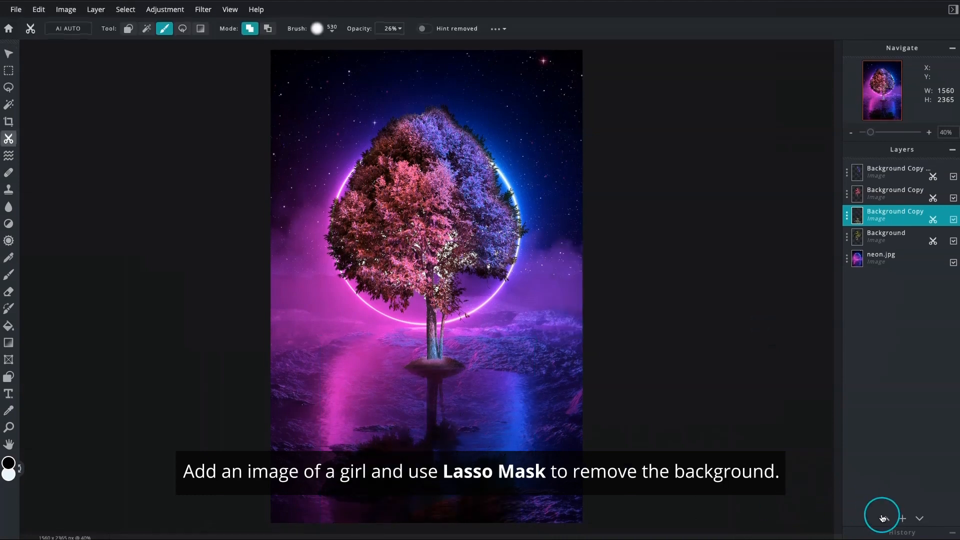
Add the image girl.jpg to the composite as a new layer
click(902, 520)
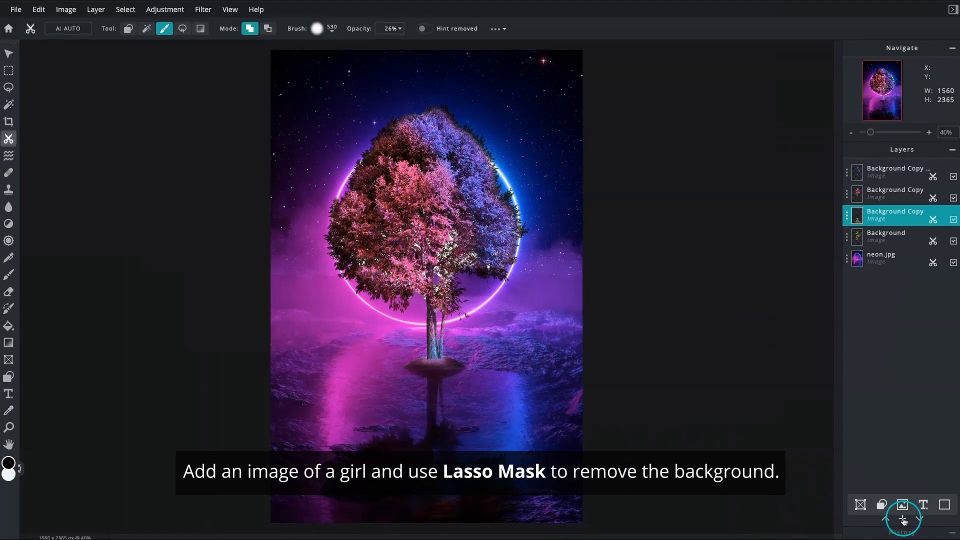
click(903, 505)
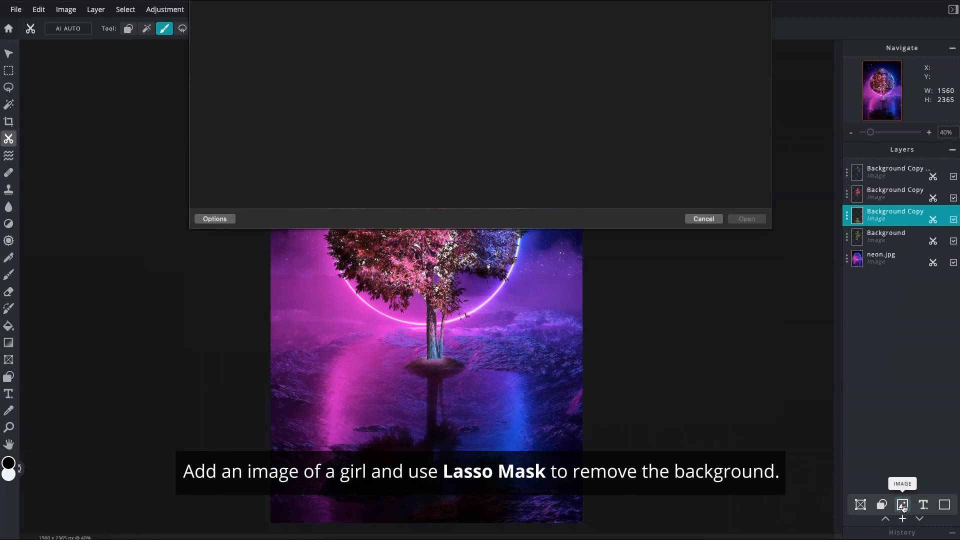
click(270, 56)
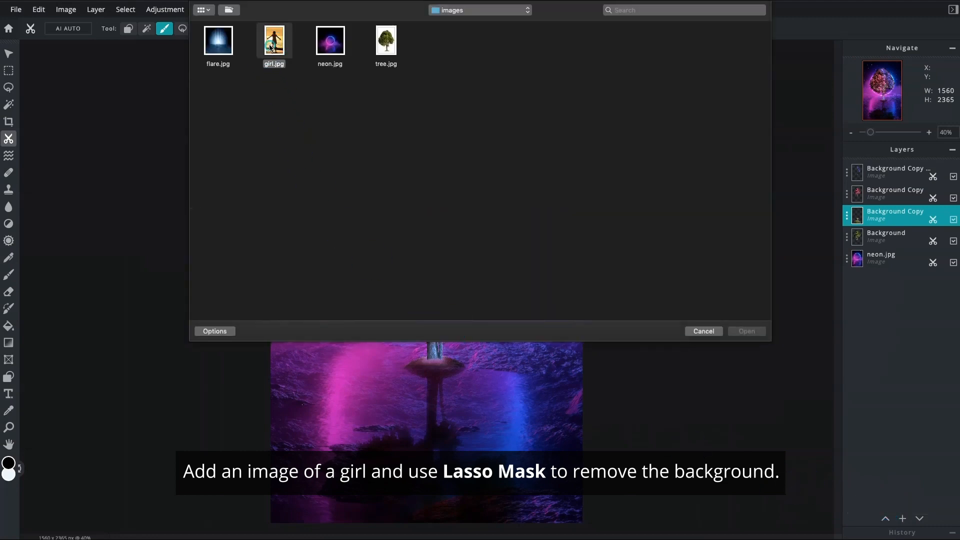
click(737, 330)
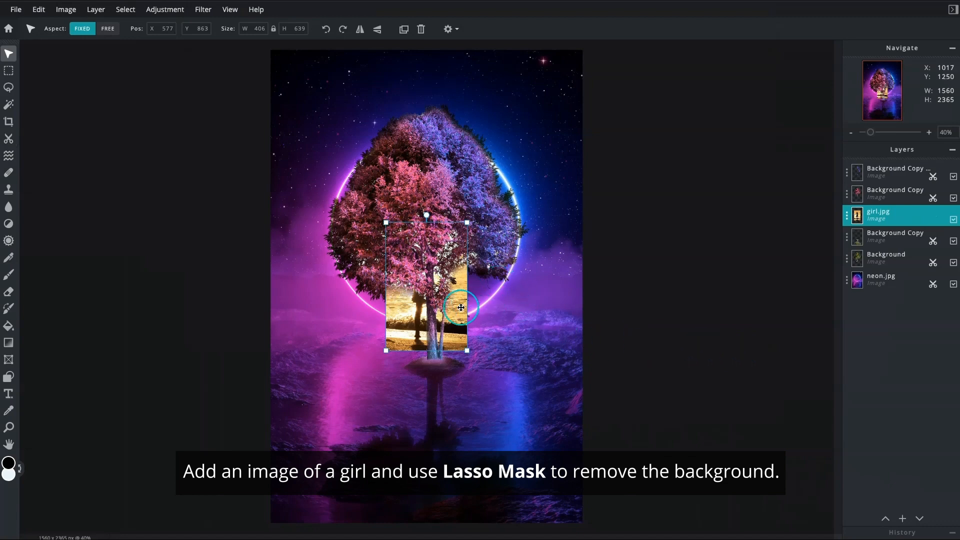
Shrink the girl image to about 269 × 423 px and place it left of the tree shadow at about X 418, Y 1509
drag(430, 322, 382, 404)
drag(420, 305, 392, 348)
drag(377, 398, 392, 401)
Remove the sunset background around the girl with the Lasso Mask, leaving only her figure
click(929, 133)
click(930, 134)
click(929, 133)
click(929, 134)
click(929, 133)
scroll(754, 254, down, 2)
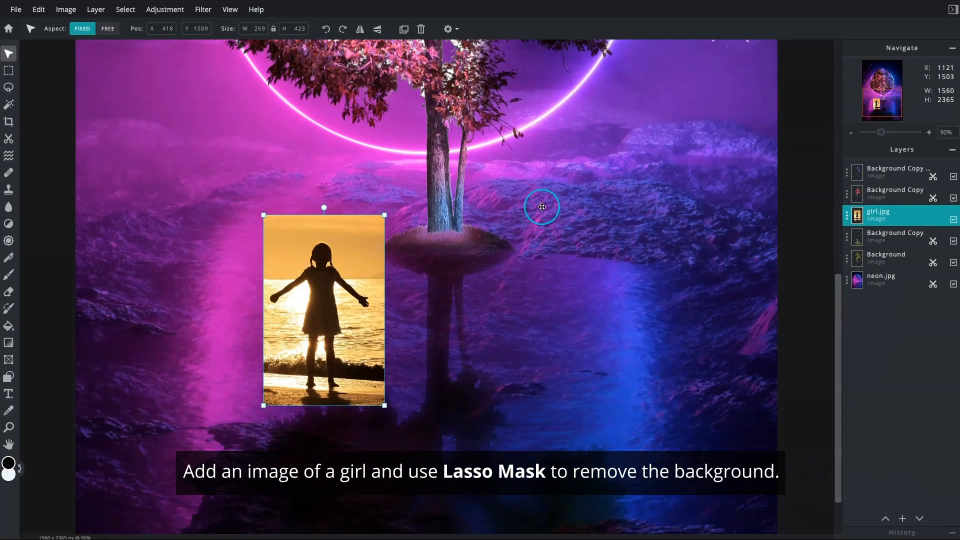
click(10, 141)
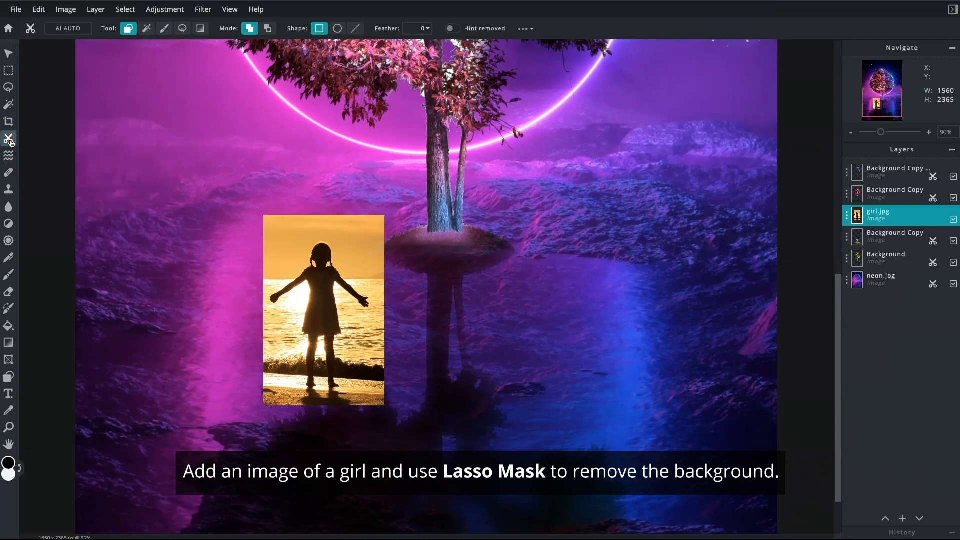
click(183, 28)
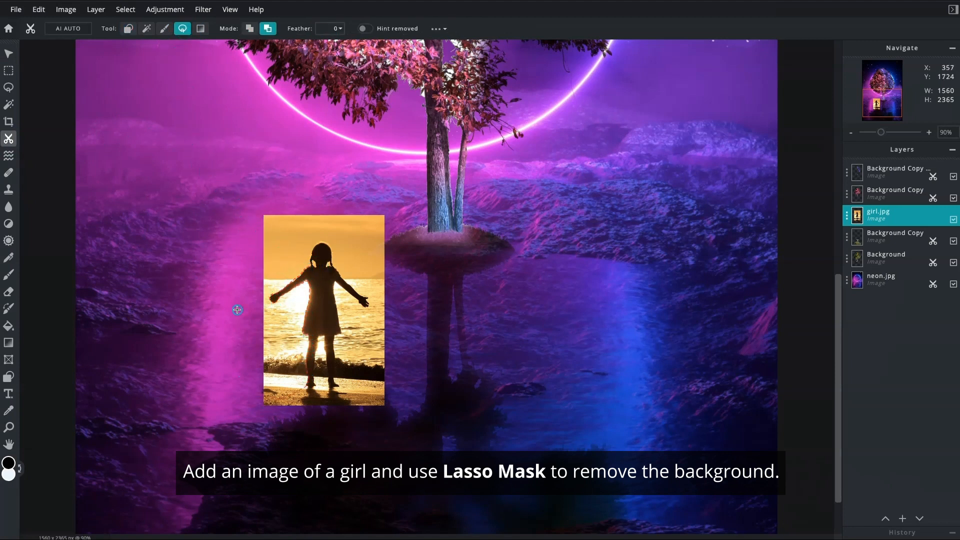
drag(235, 352, 234, 345)
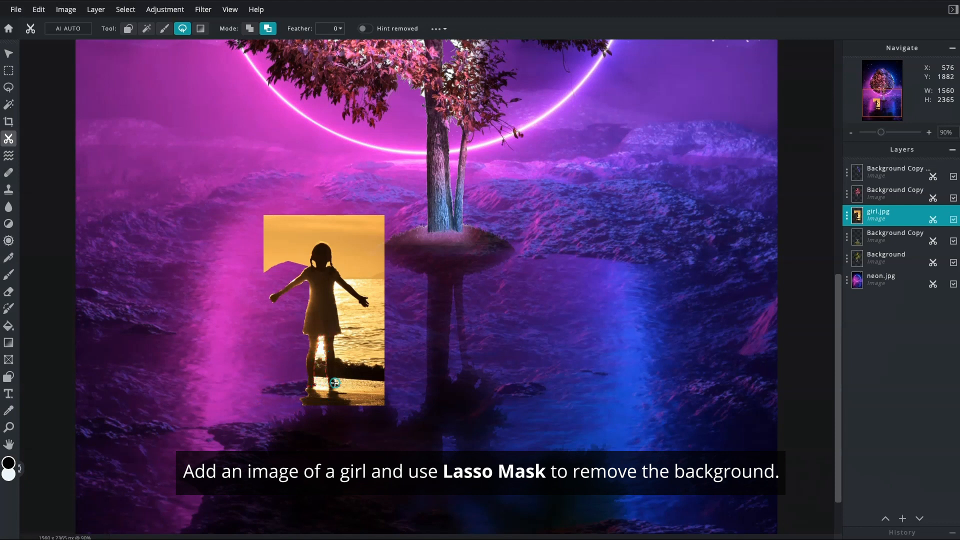
drag(340, 386, 334, 352)
mouse_move(393, 348)
mouse_down()
mouse_move(368, 307)
mouse_move(324, 271)
mouse_move(302, 270)
mouse_up()
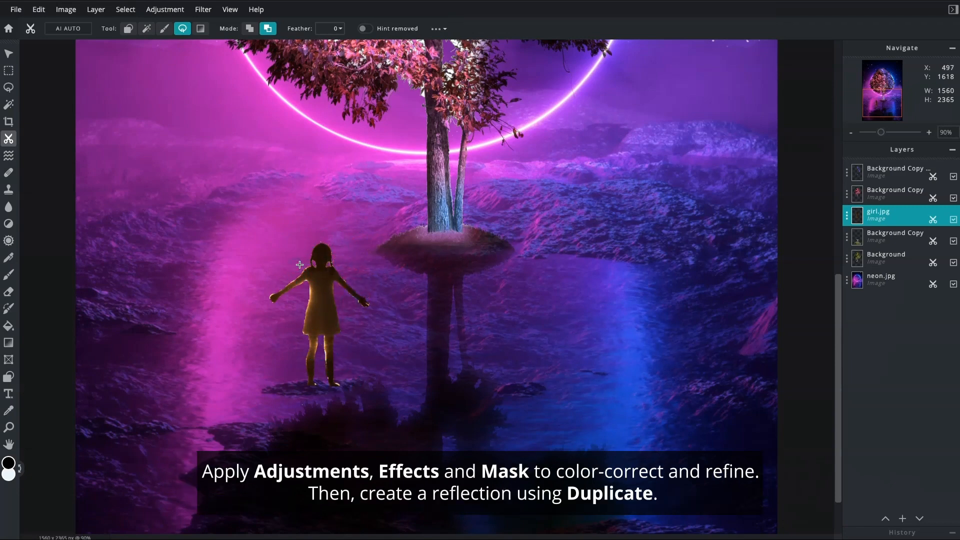
Shift the girl's colour towards pink with Hue & saturation, using hue -79
click(165, 9)
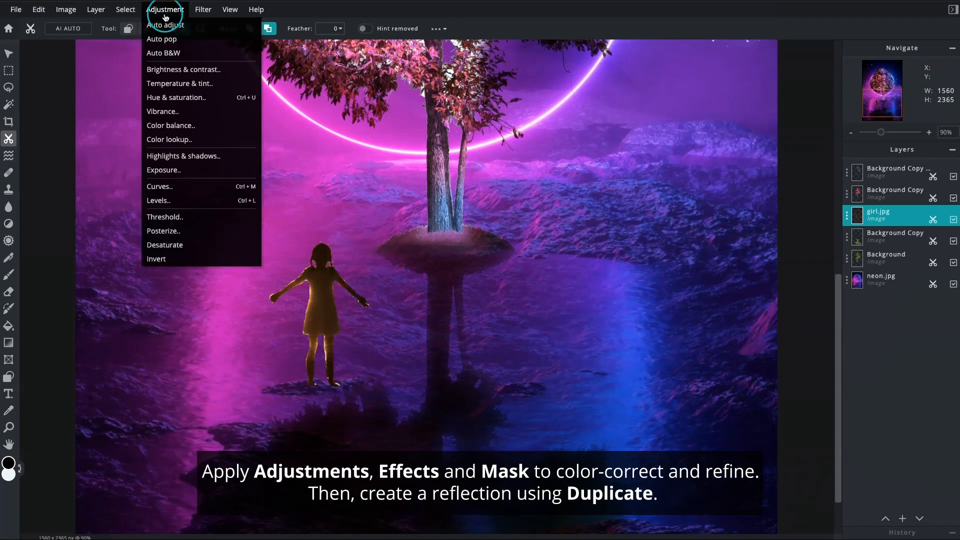
click(176, 97)
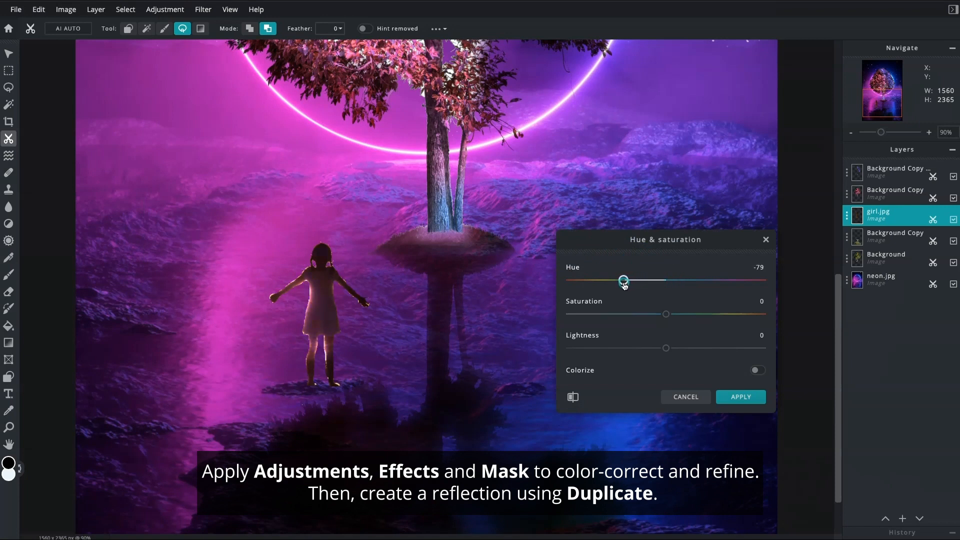
click(721, 396)
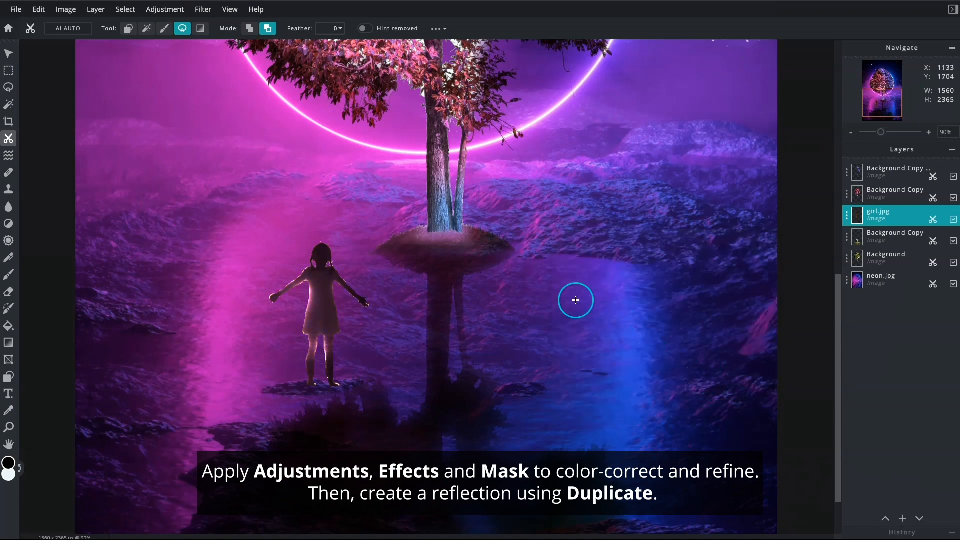
Apply a Gaussian blur with an amount of about 20 to the girl layer
click(203, 10)
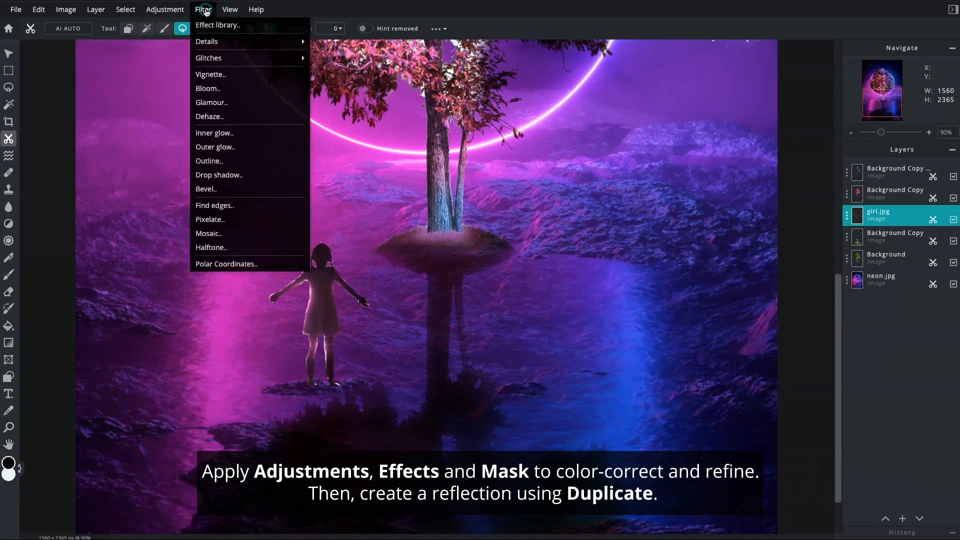
mouse_move(211, 40)
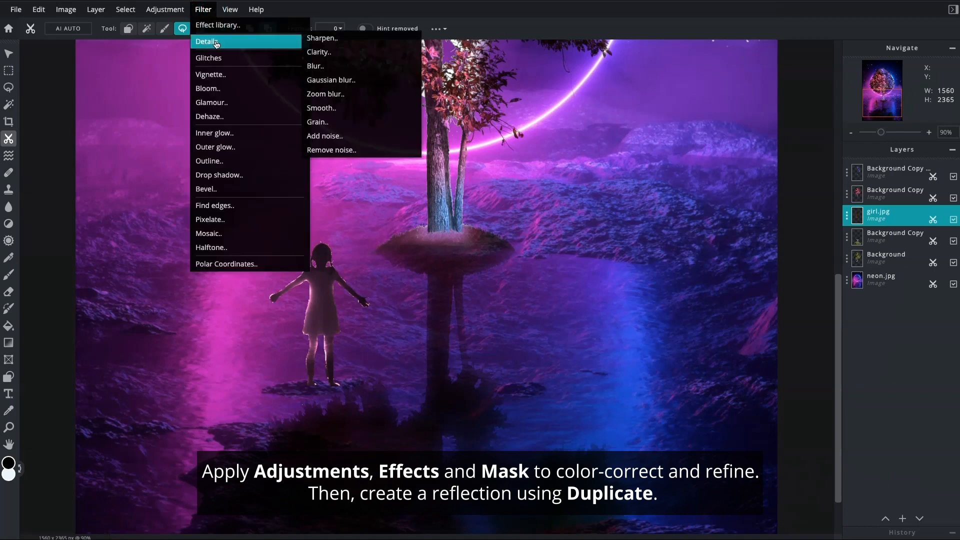
click(319, 80)
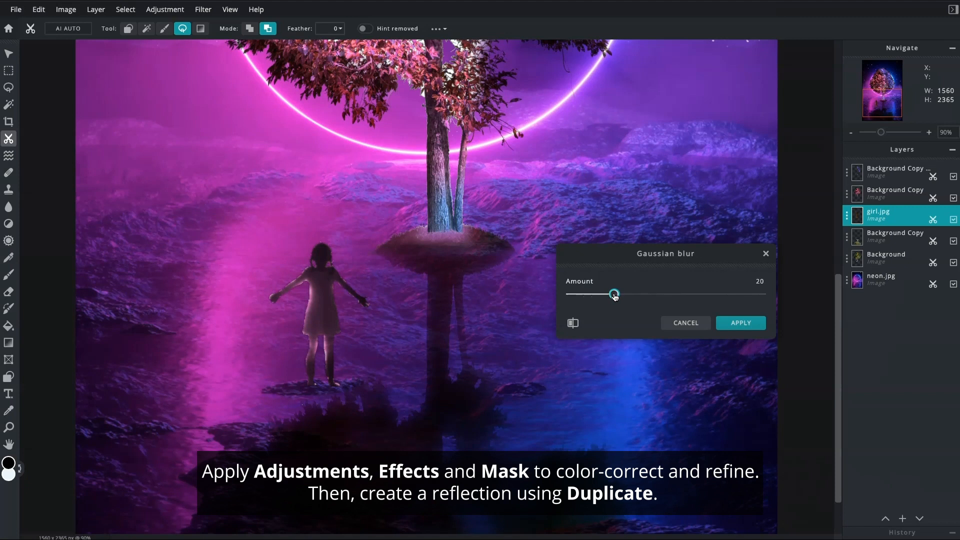
click(726, 325)
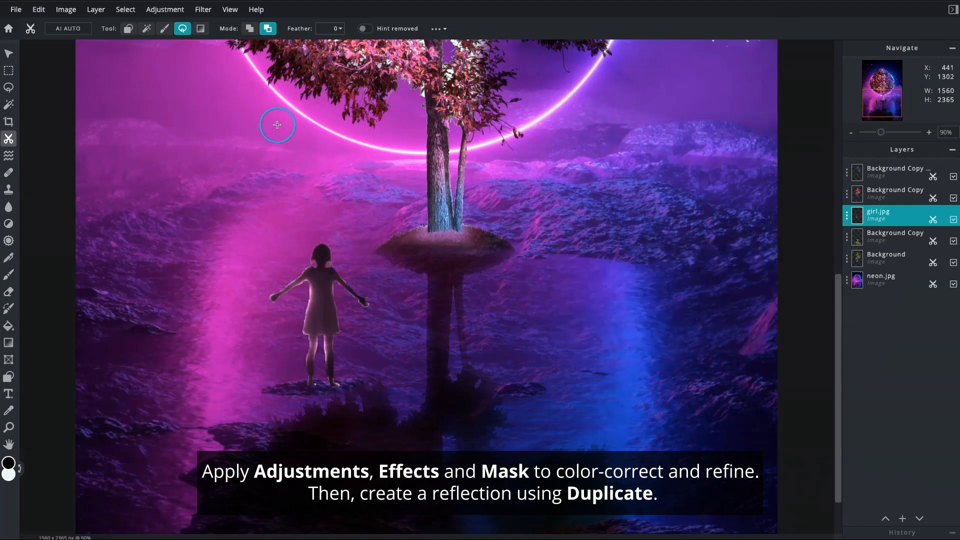
Darken the girl with a Curves adjustment
click(165, 9)
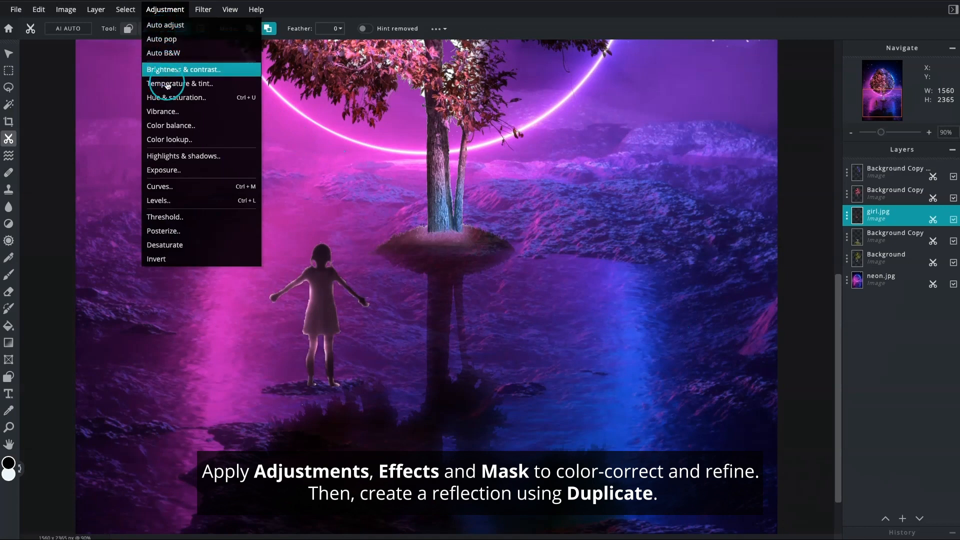
click(170, 186)
double_click(638, 299)
drag(637, 299, 703, 233)
click(726, 369)
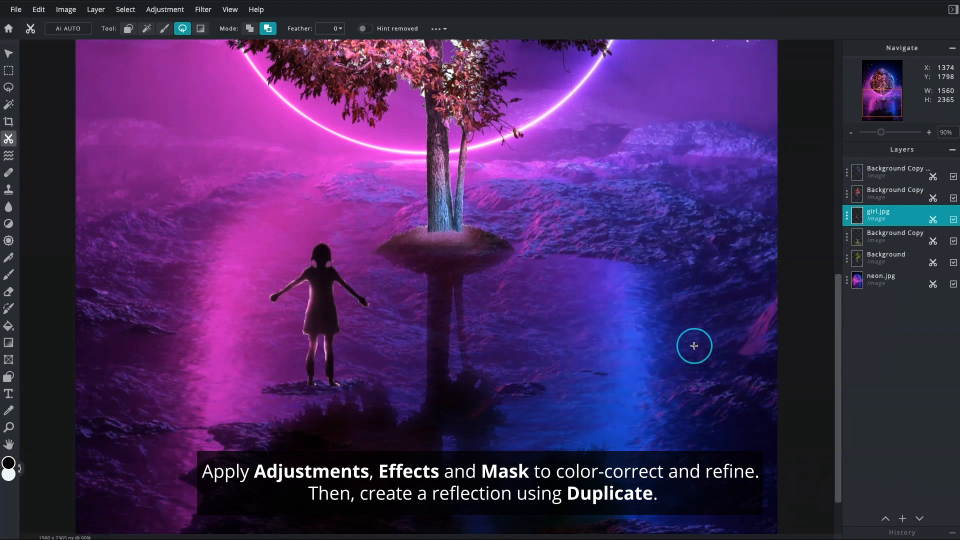
Refine the girl's outline around the hands and legs with a 21 px Draw Mask brush at 26% opacity
click(164, 29)
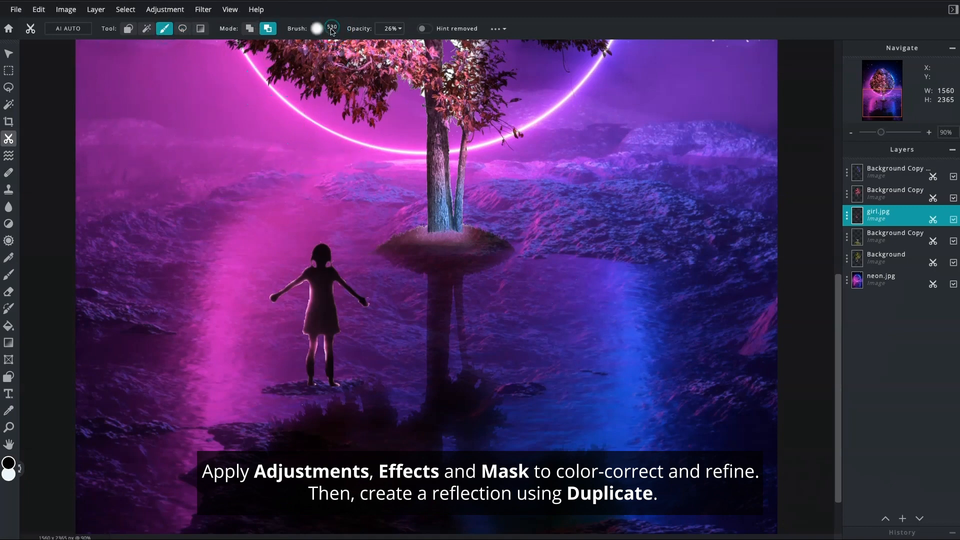
click(333, 28)
drag(332, 65, 330, 70)
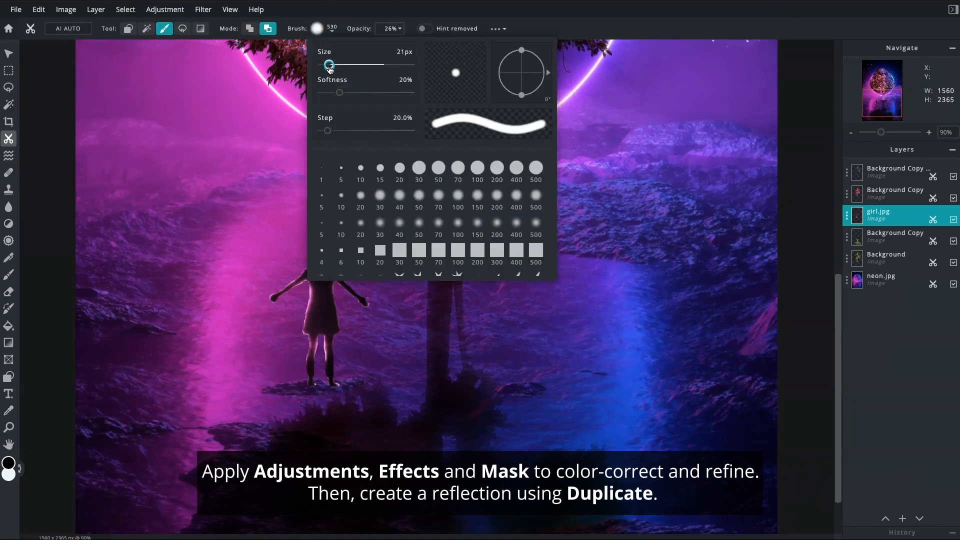
click(273, 136)
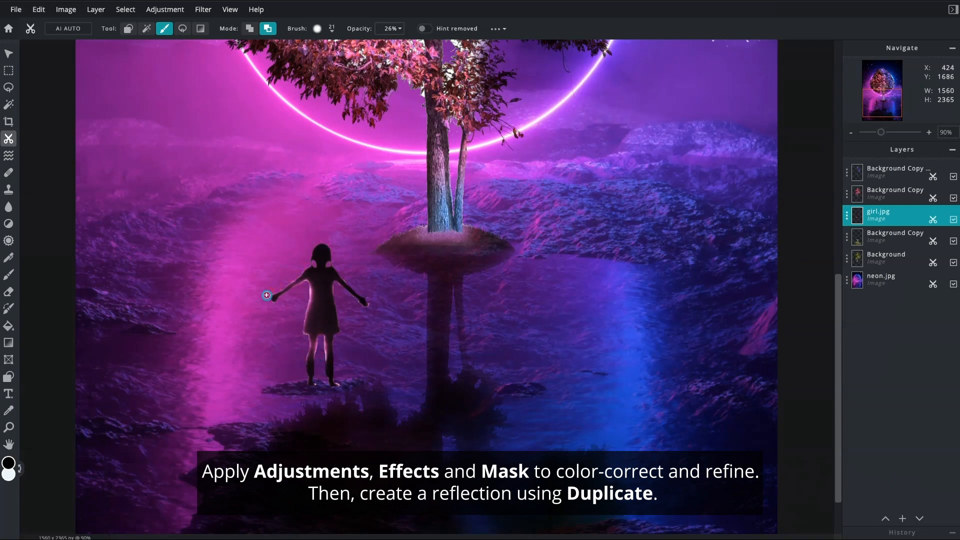
drag(320, 372, 320, 385)
Duplicate the girl layer, flip the copy vertically and move it below her feet to about Y 1847 as a reflection
click(846, 216)
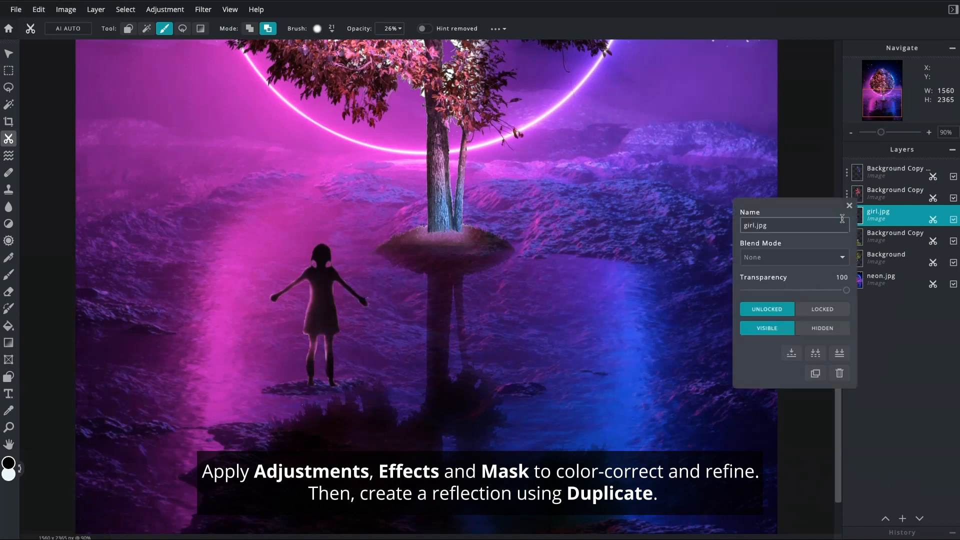
click(816, 374)
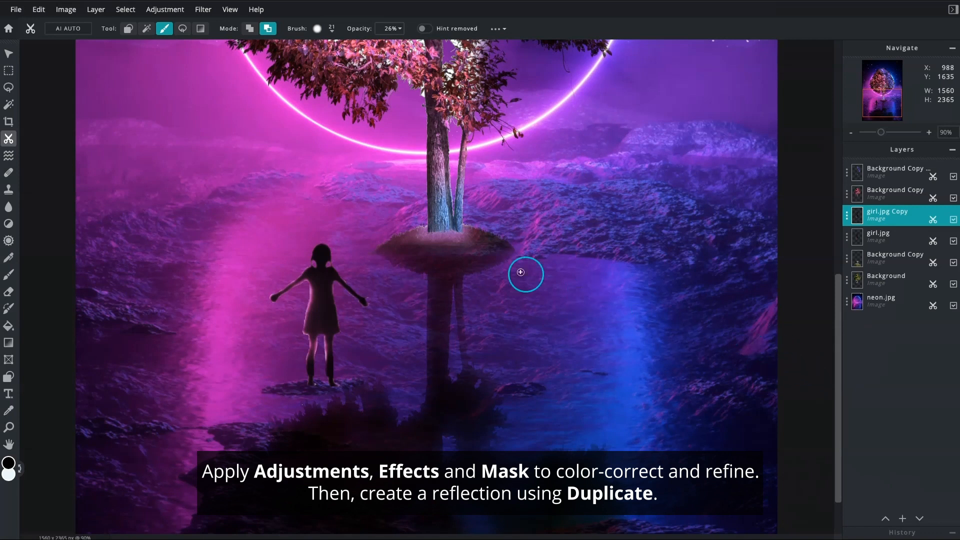
click(10, 55)
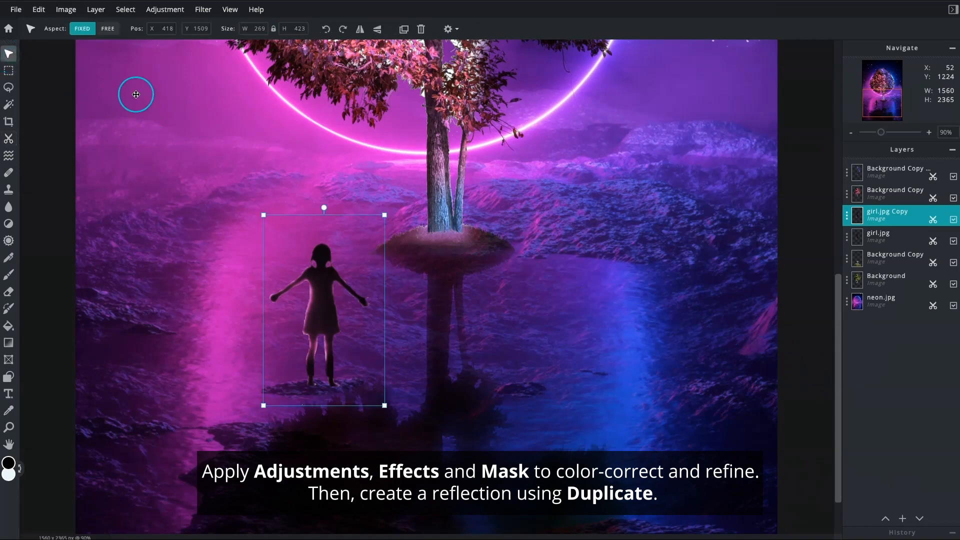
click(377, 29)
drag(326, 319, 327, 464)
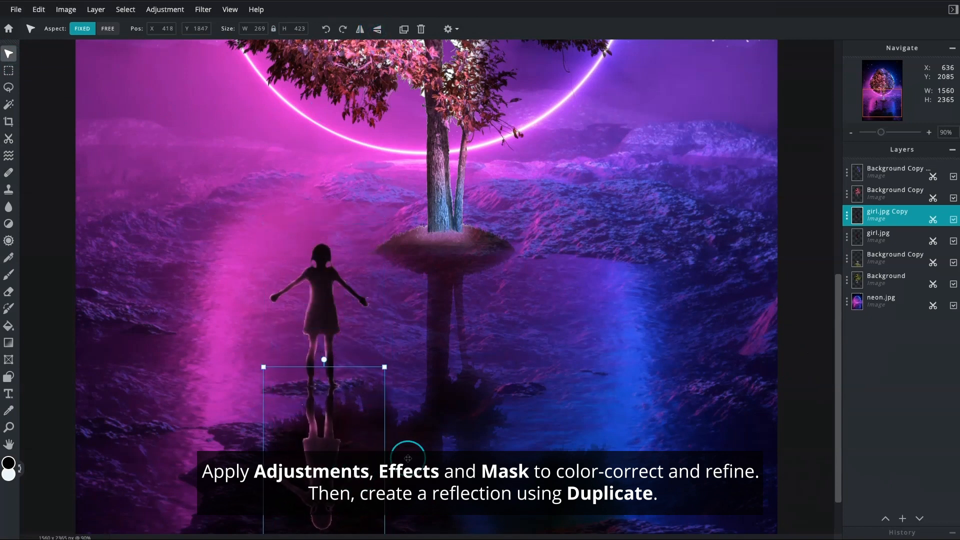
Set the blend mode of the girl's reflection layer to Multiply
double_click(856, 215)
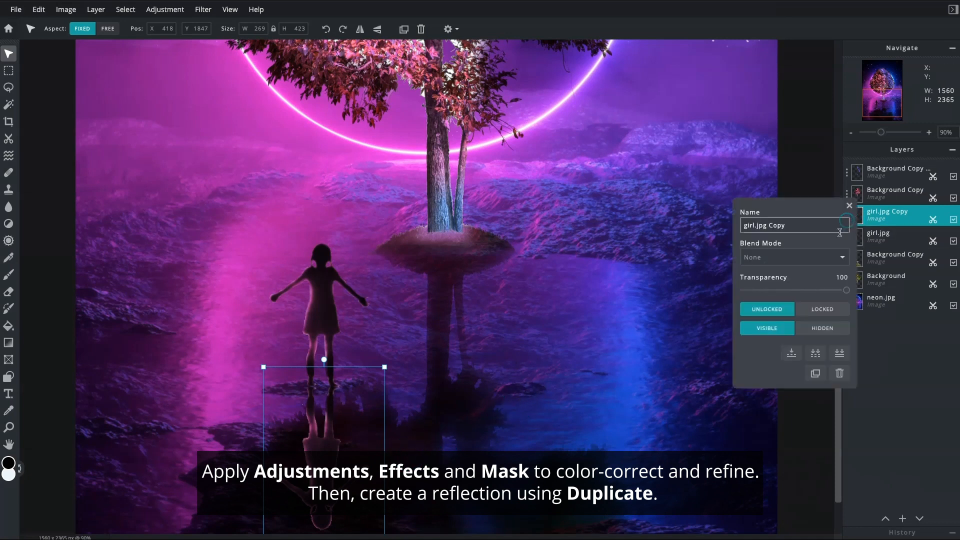
click(833, 258)
click(831, 266)
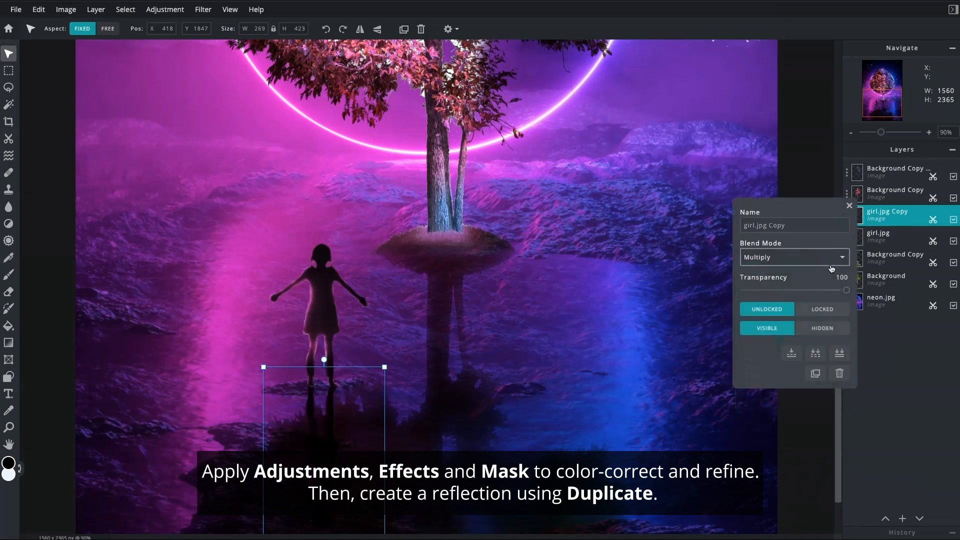
Fade the girl's reflection below her feet with a 64 px Draw Mask brush at 26% opacity in Remove From Mask mode
click(849, 206)
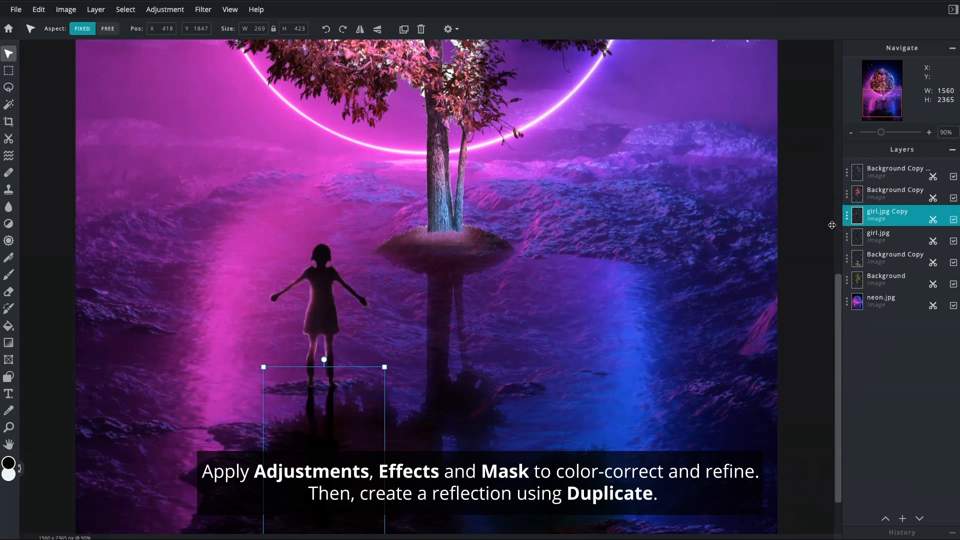
click(8, 139)
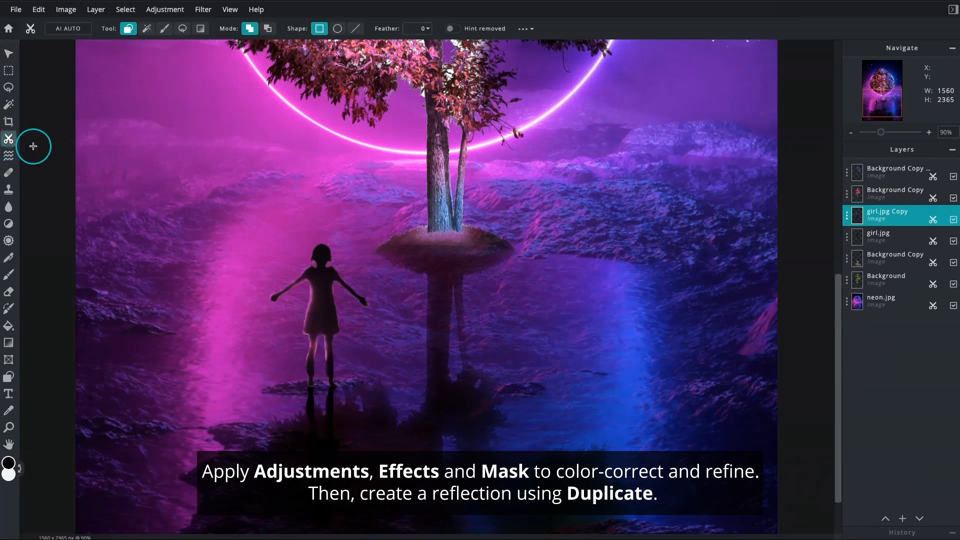
click(164, 29)
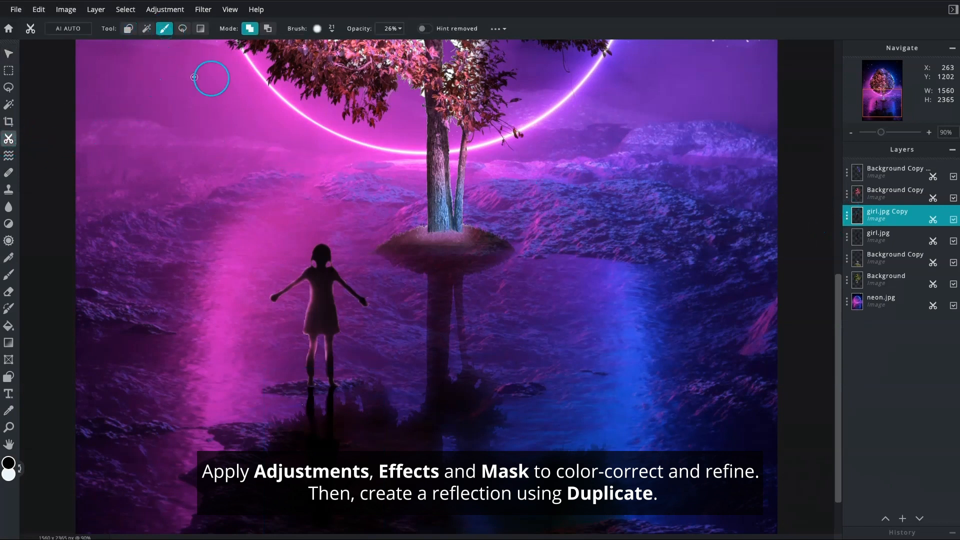
click(268, 29)
click(332, 36)
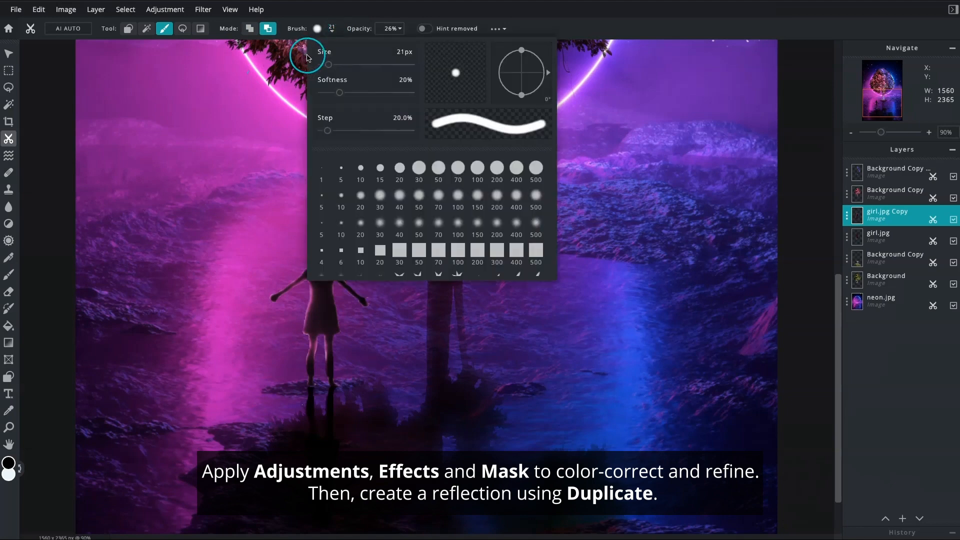
click(280, 119)
mouse_move(355, 423)
mouse_down()
mouse_move(298, 403)
mouse_move(288, 417)
mouse_up()
drag(321, 418, 345, 395)
drag(303, 437, 330, 435)
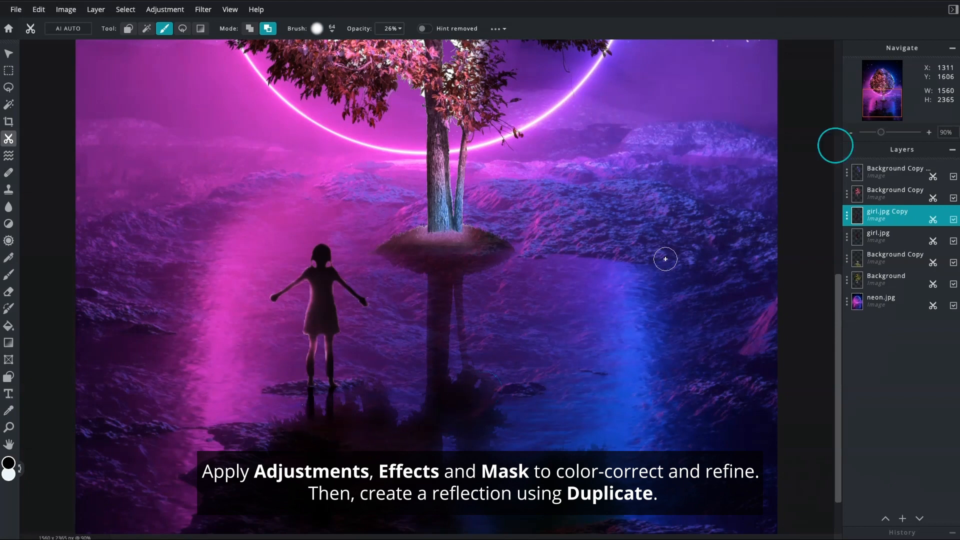
Add flare.jpg as a new image layer above the girl's reflection layer
click(853, 134)
click(852, 133)
click(853, 134)
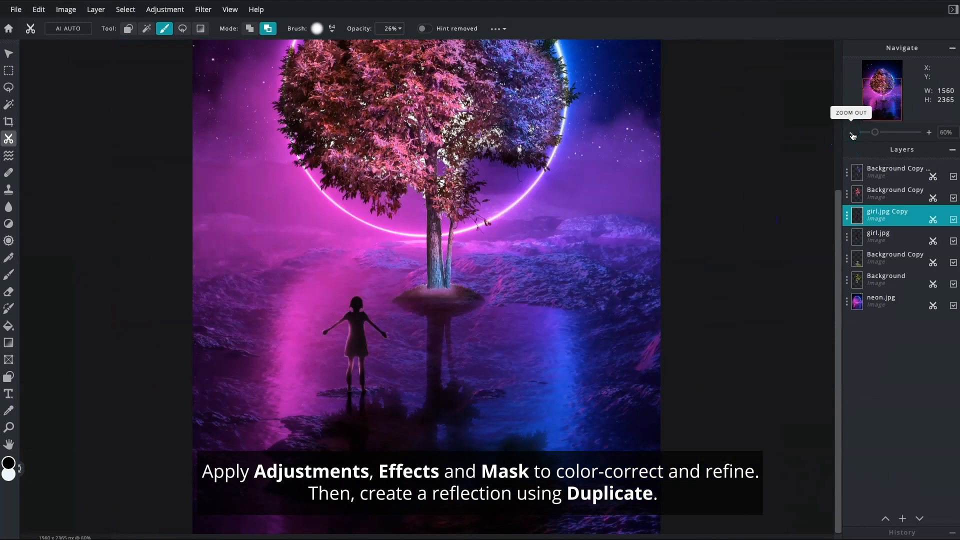
click(852, 134)
click(852, 134)
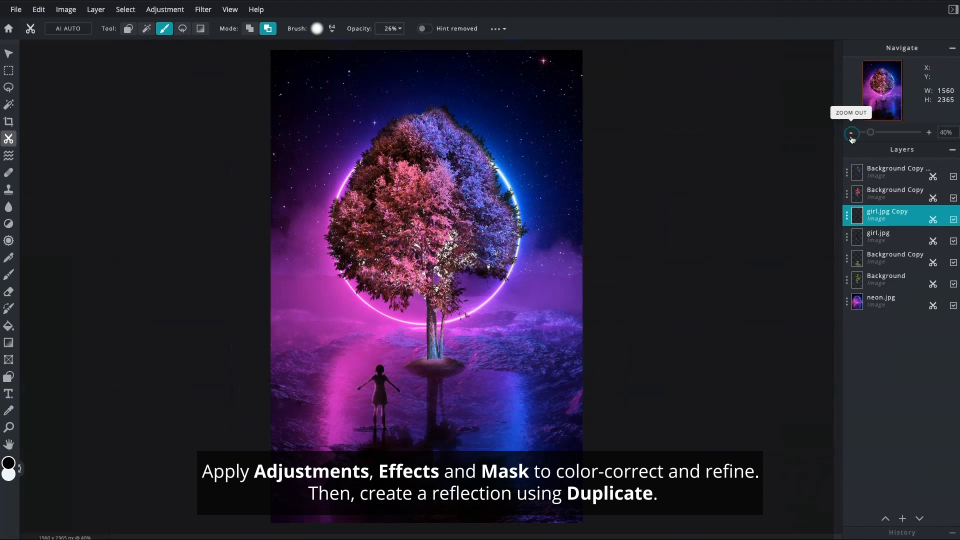
click(903, 520)
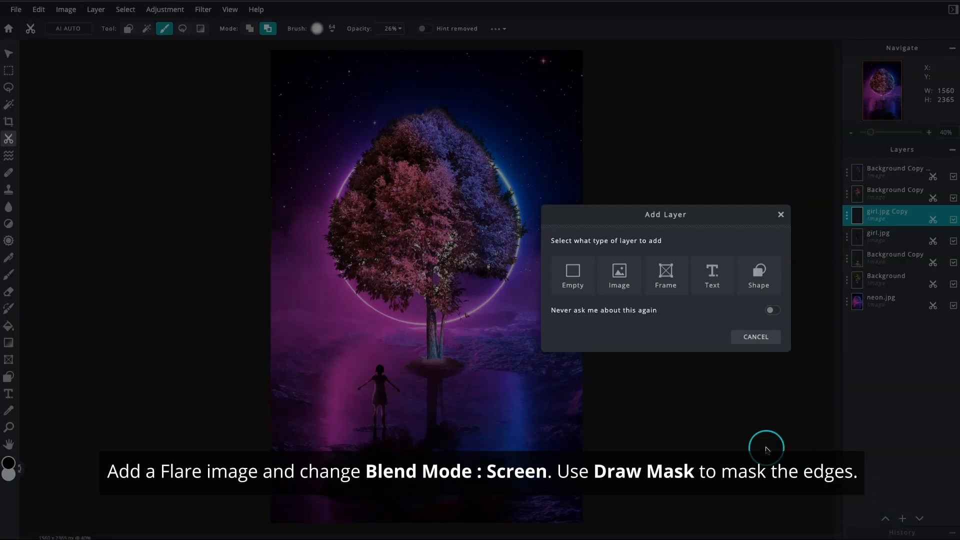
click(631, 285)
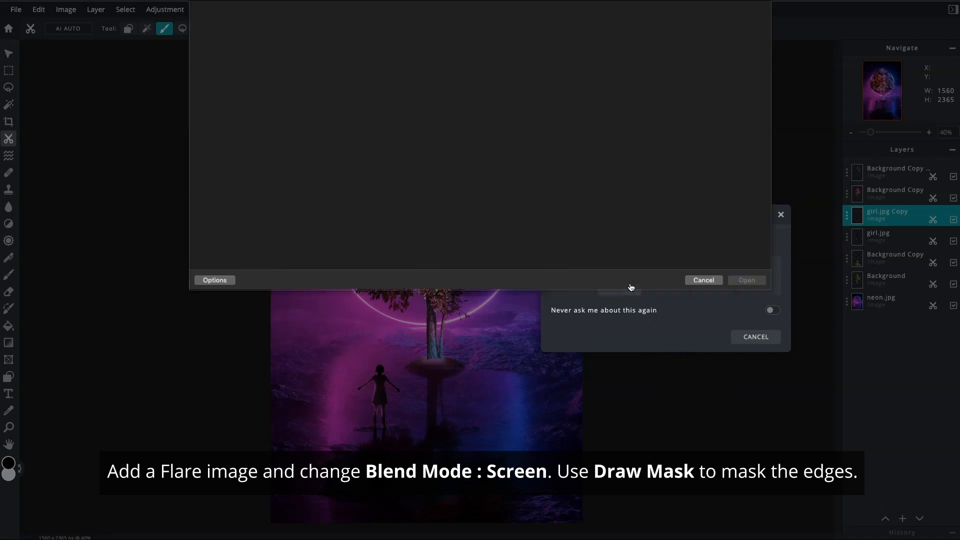
click(220, 50)
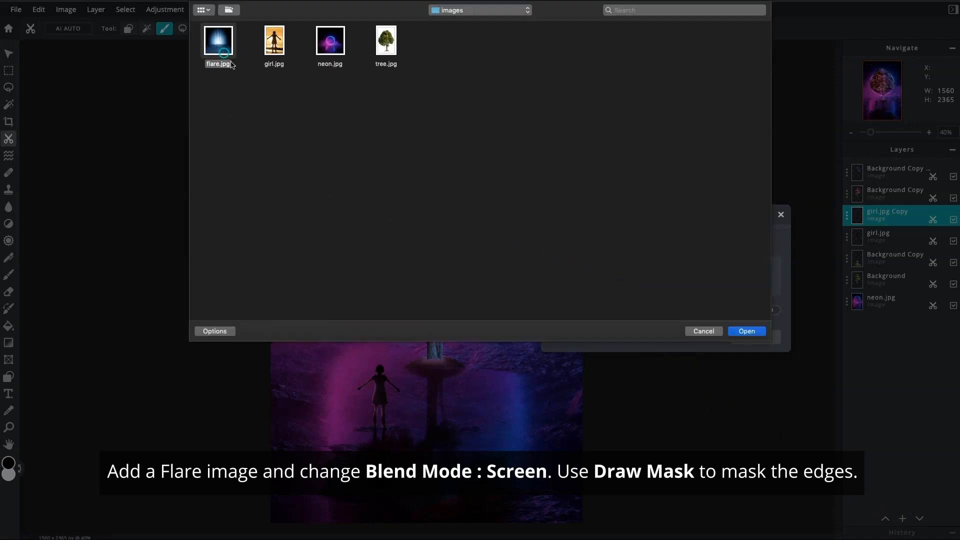
click(731, 331)
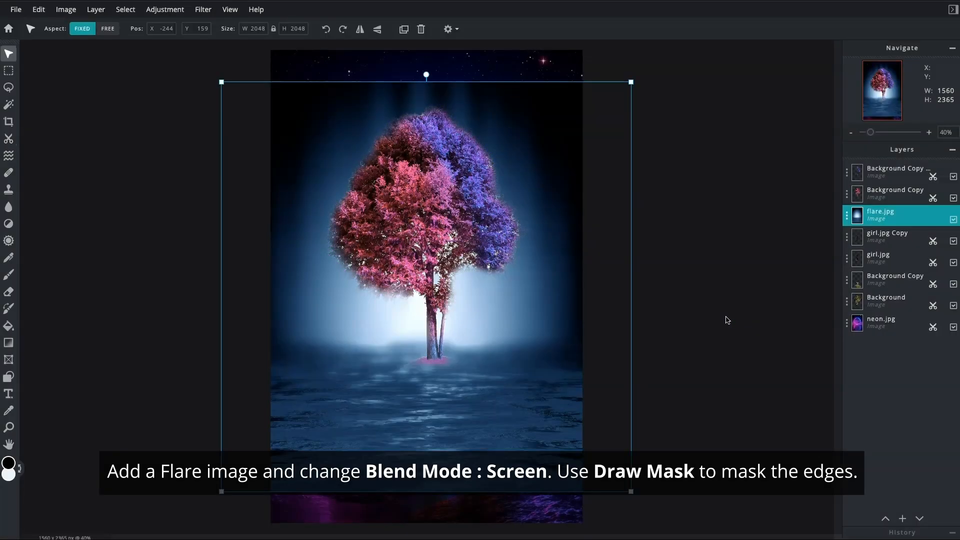
Scale the flare image to about 1953 × 1953 px and place it at about X -196, Y 0, centered over the canvas
drag(561, 377, 551, 350)
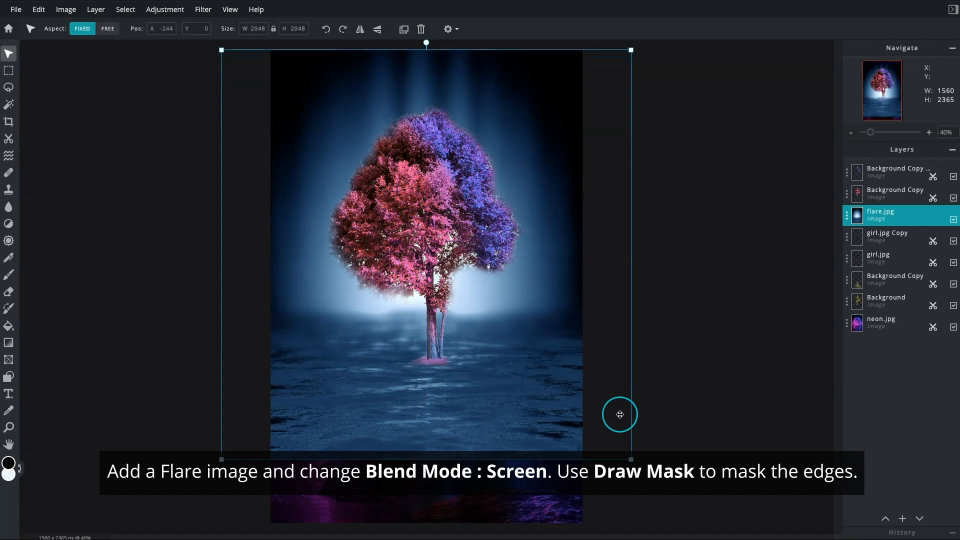
drag(633, 459, 615, 438)
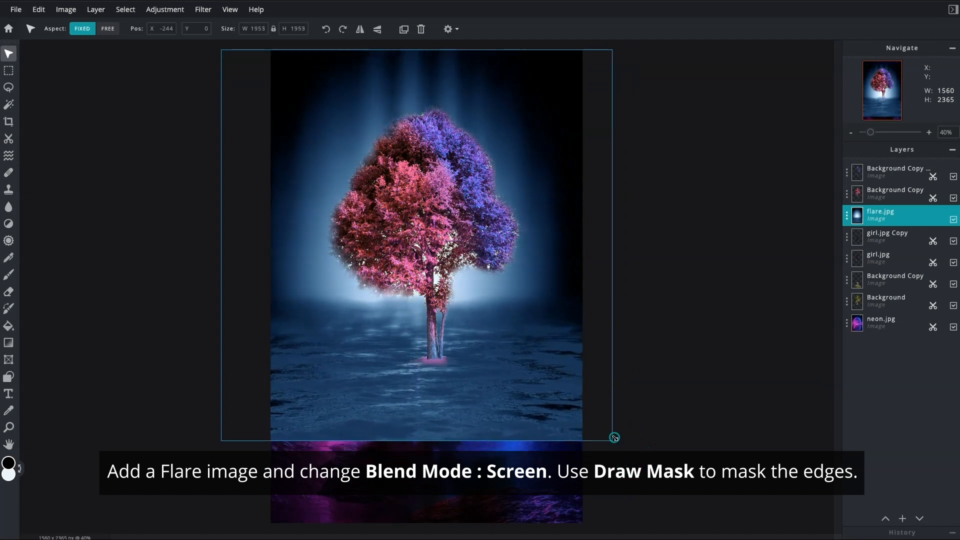
drag(563, 375, 582, 374)
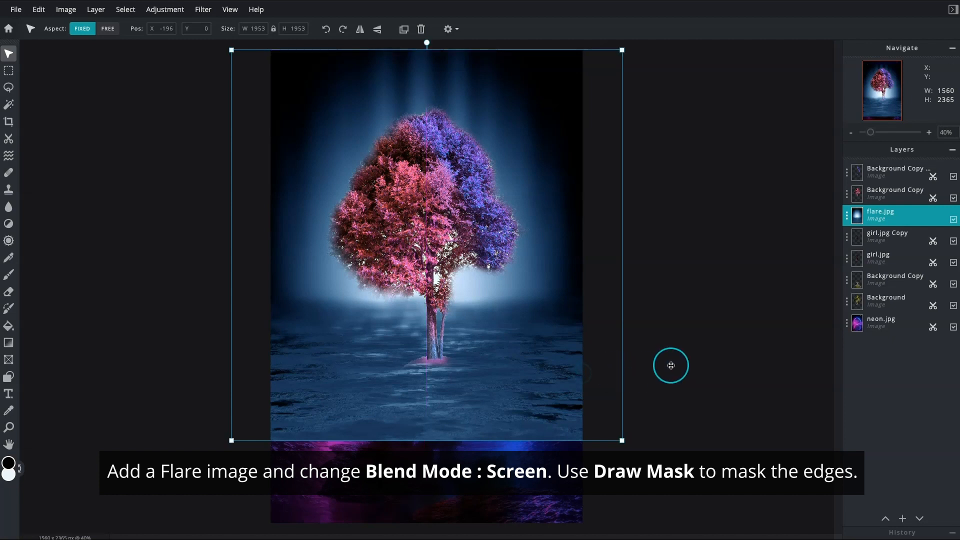
Set the blend mode of the flare layer to Screen
click(852, 215)
click(825, 258)
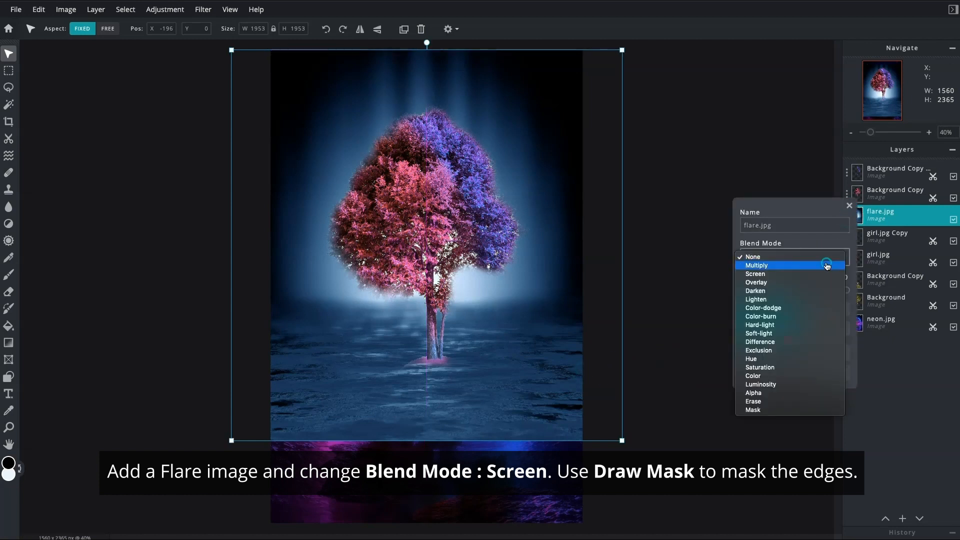
click(826, 273)
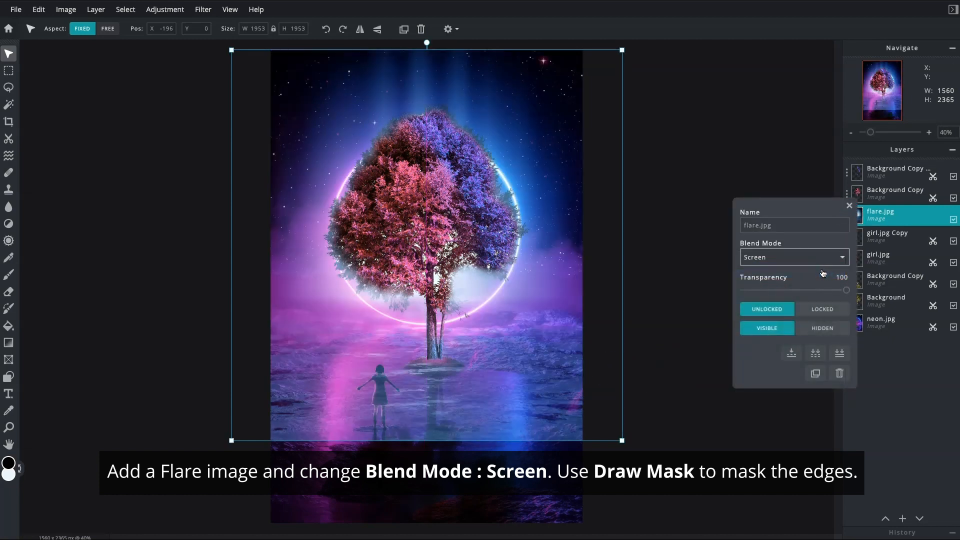
click(850, 206)
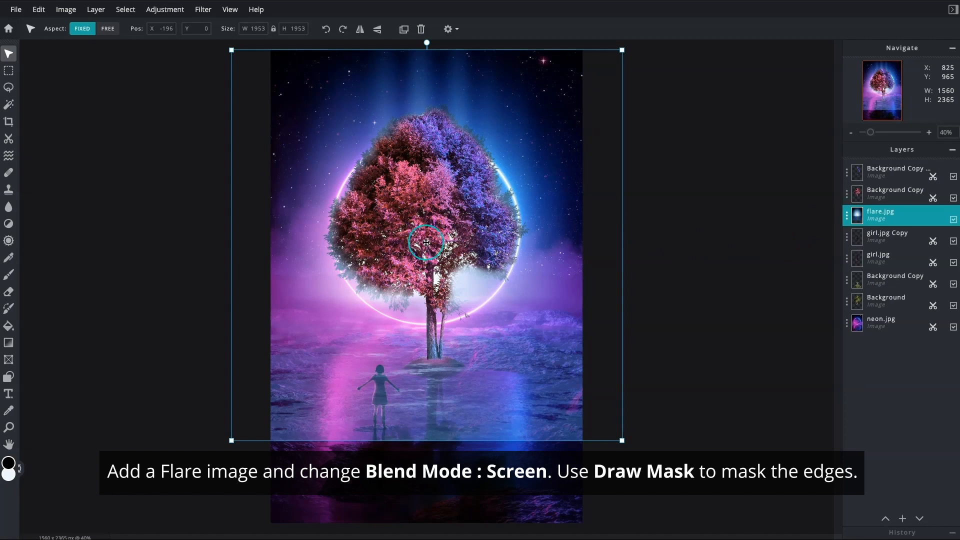
Mask out the flare's lower edge with a 590 px Draw Mask brush at 44% softness, 0% step and 34% opacity
click(9, 139)
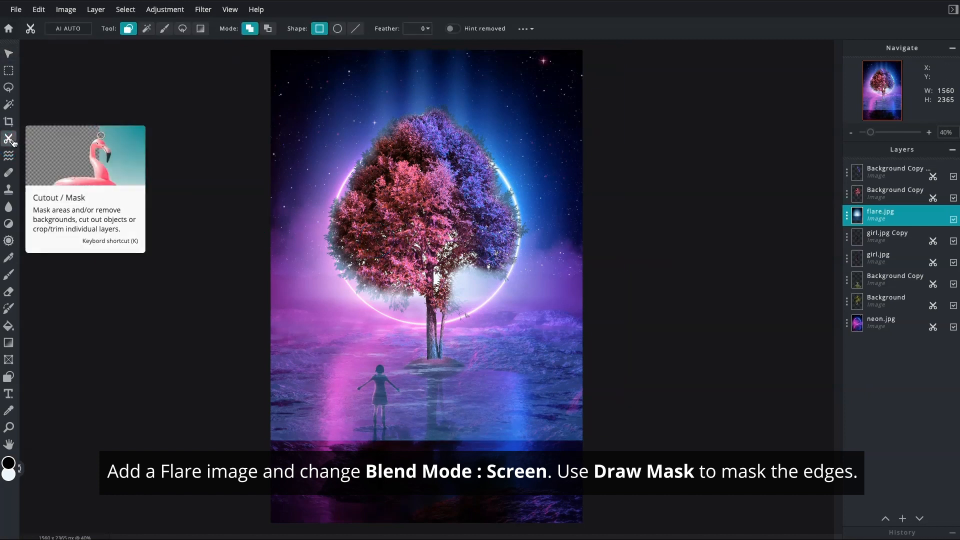
click(164, 28)
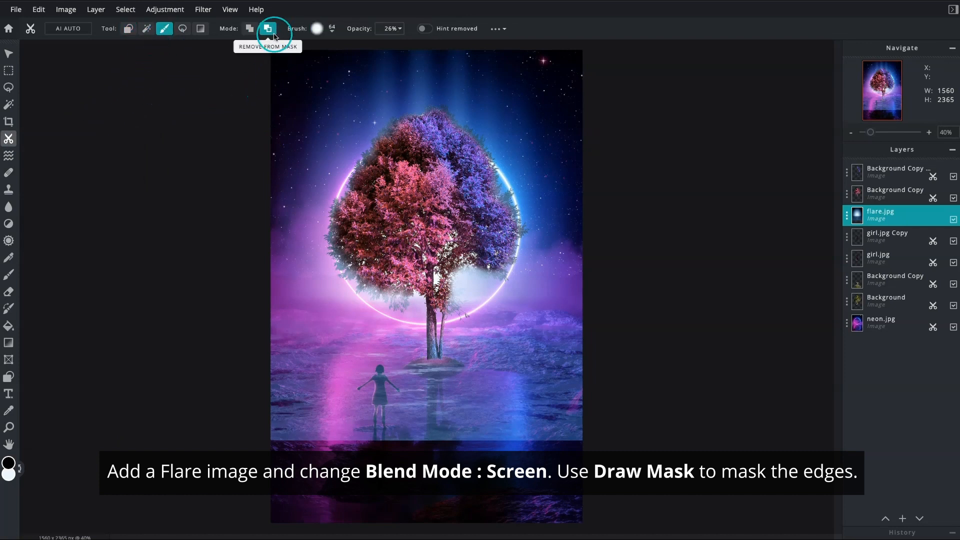
click(333, 30)
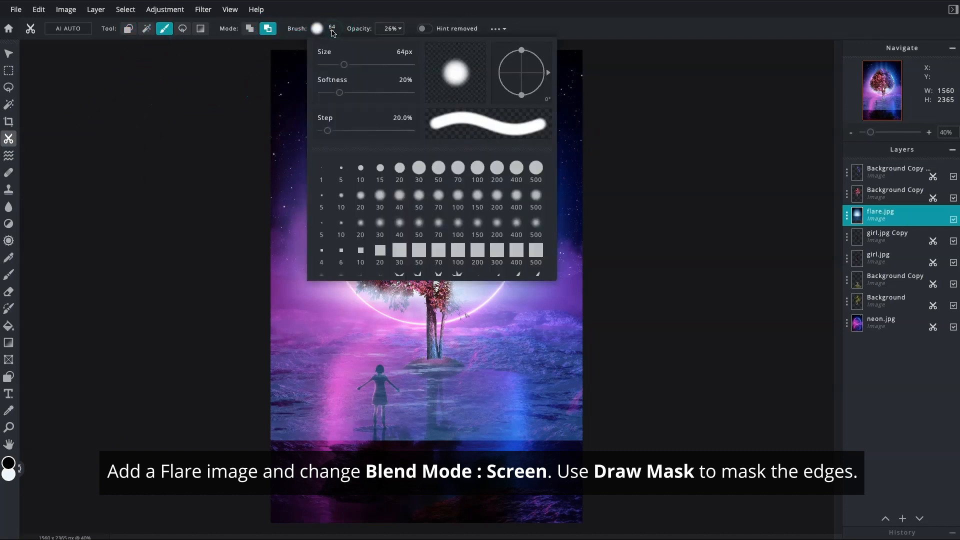
drag(340, 65, 379, 67)
drag(340, 93, 363, 93)
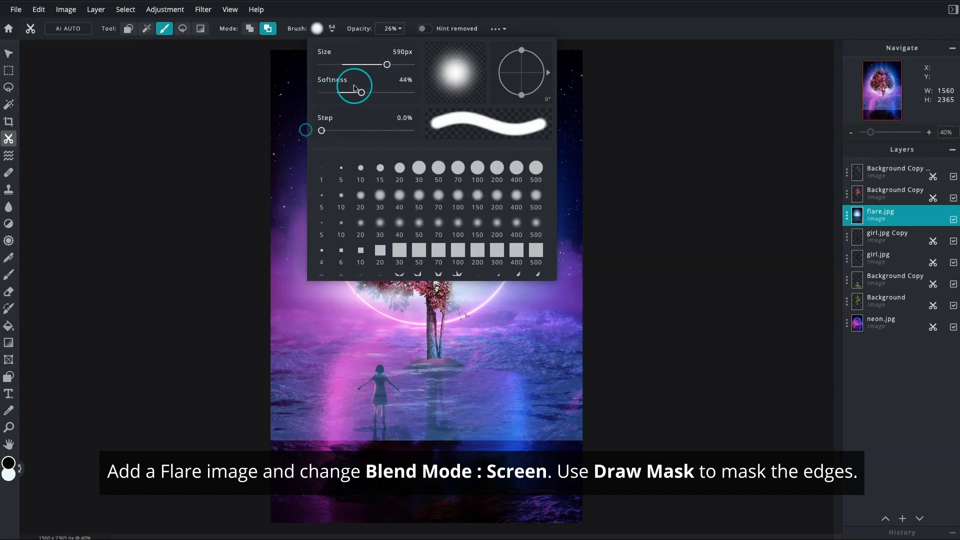
click(399, 29)
drag(364, 48, 340, 48)
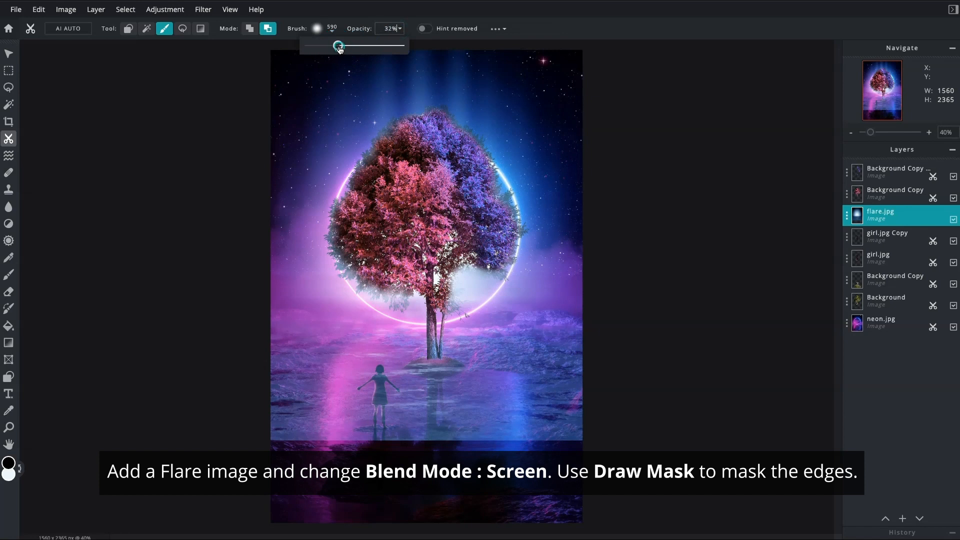
click(189, 213)
drag(236, 431, 634, 450)
mouse_move(238, 428)
mouse_down()
mouse_move(305, 441)
mouse_move(268, 382)
mouse_move(488, 403)
mouse_move(274, 440)
mouse_move(564, 443)
mouse_move(264, 417)
mouse_move(430, 436)
mouse_move(602, 434)
mouse_move(455, 439)
mouse_up()
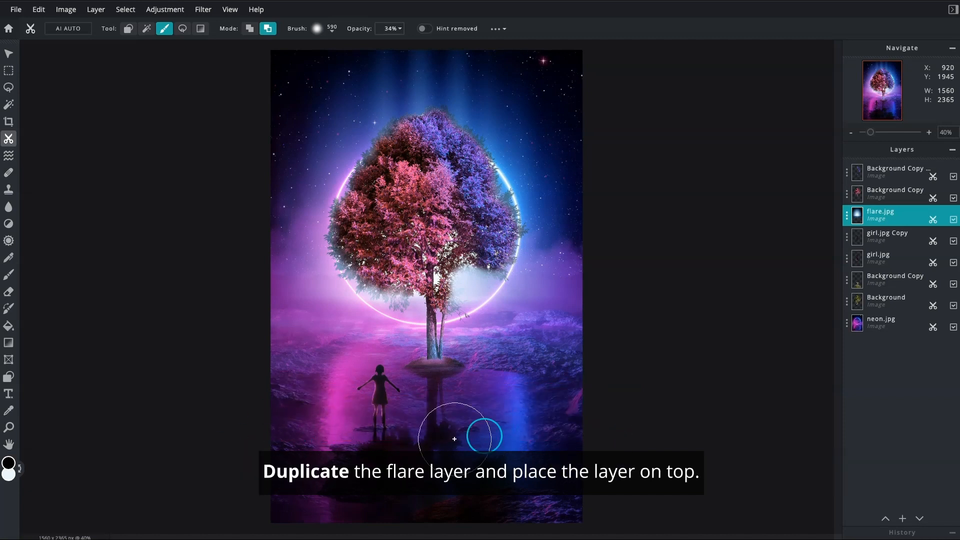
Duplicate the flare layer and place the copy at the top of the layer stack
click(846, 219)
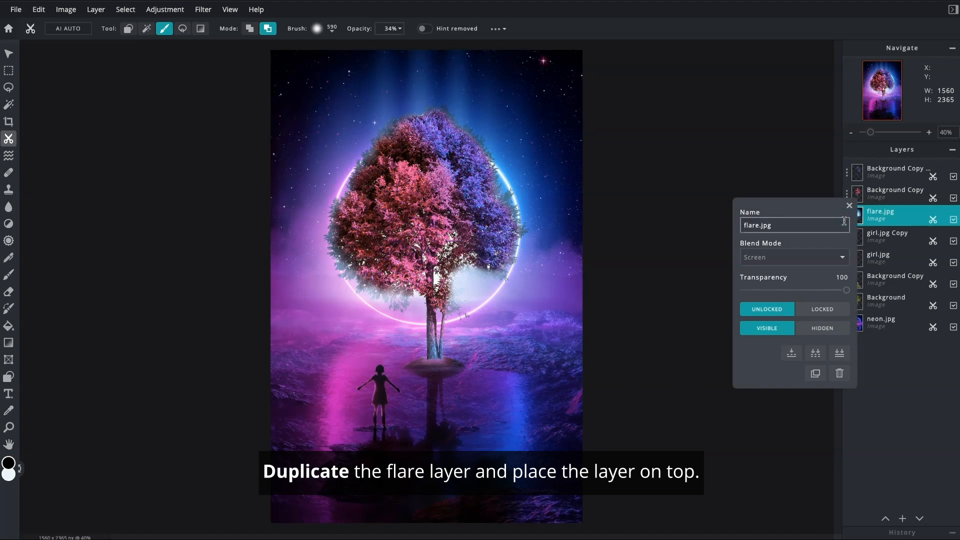
click(816, 374)
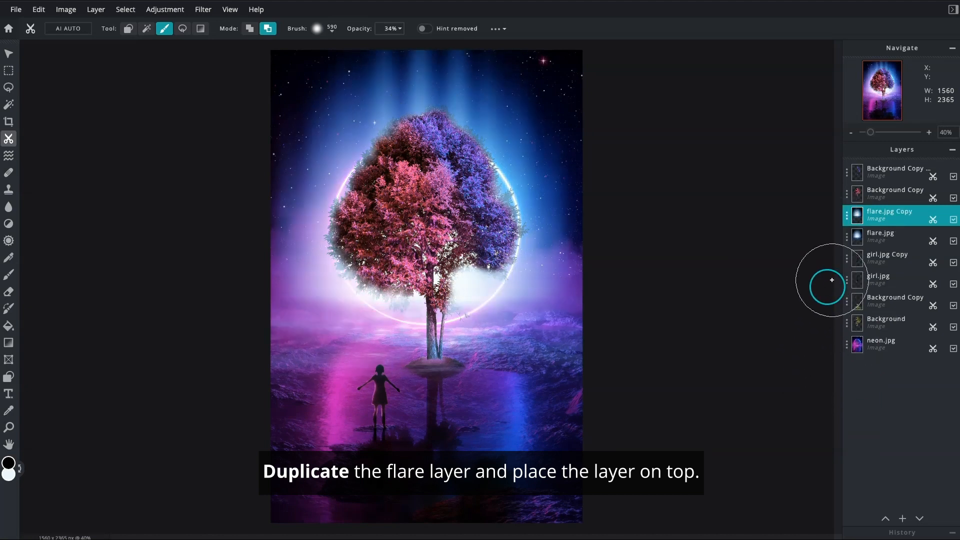
drag(885, 218, 880, 172)
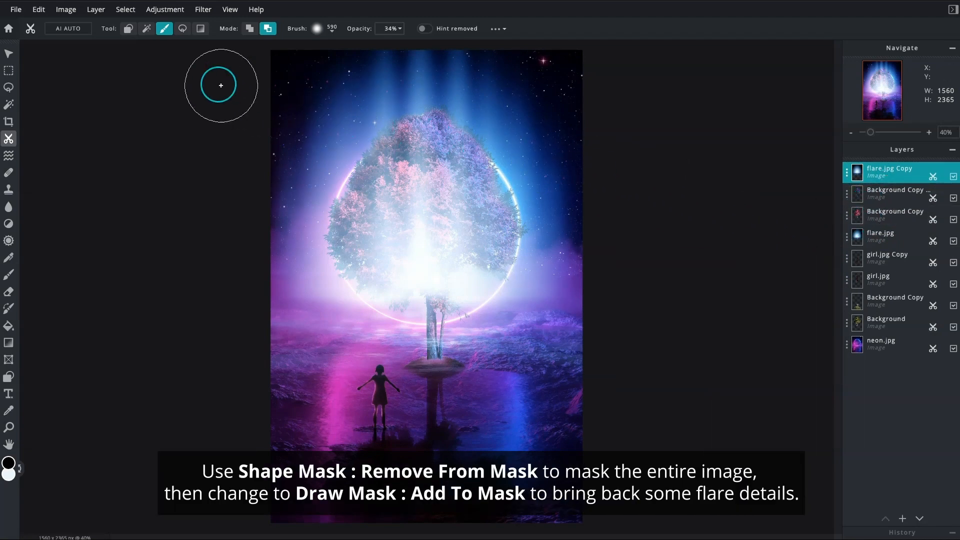
Mask out the entire flare copy with a rectangular Shape Mask in Remove From Mask mode
click(129, 29)
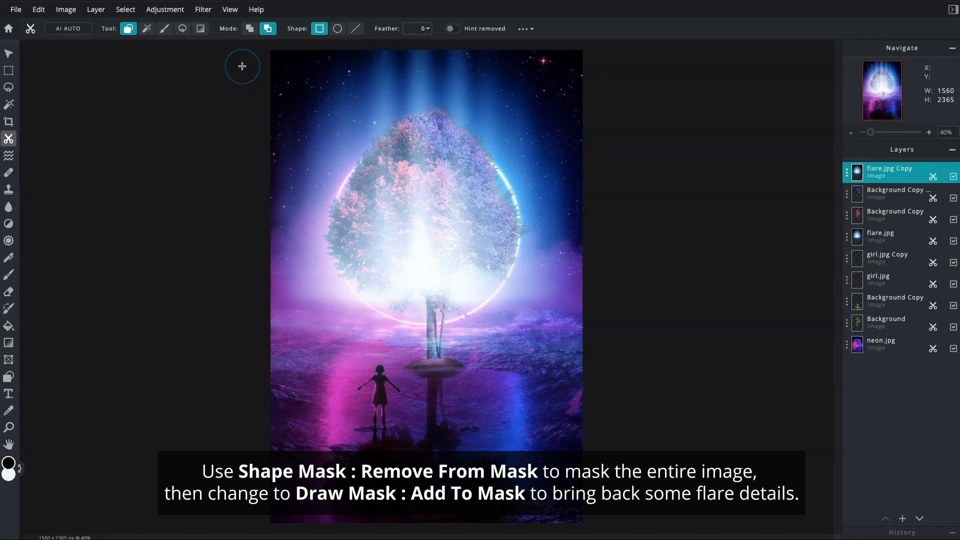
drag(610, 473, 615, 517)
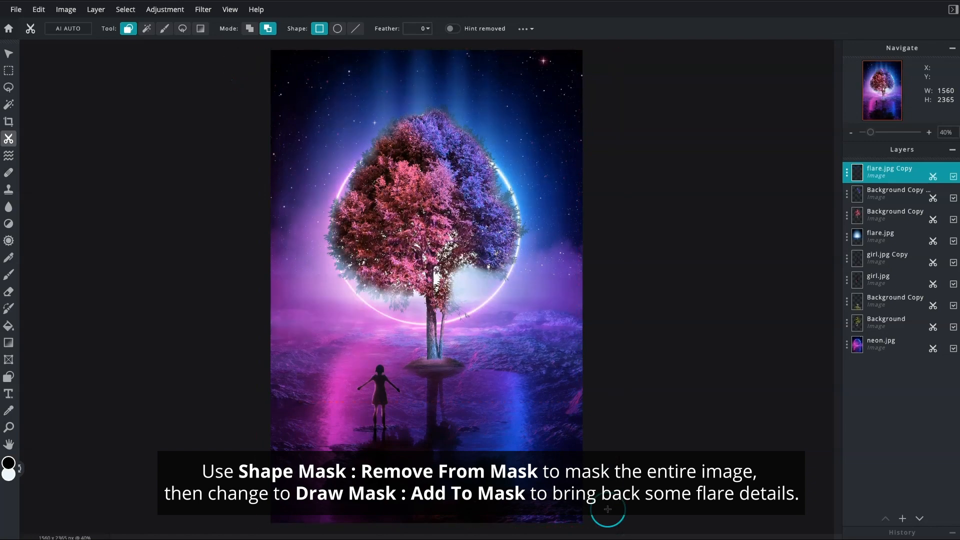
Bring back flare glow around the trunk and inner foliage using a smaller Draw Mask brush in Add To Mask mode at 34% opacity
click(165, 31)
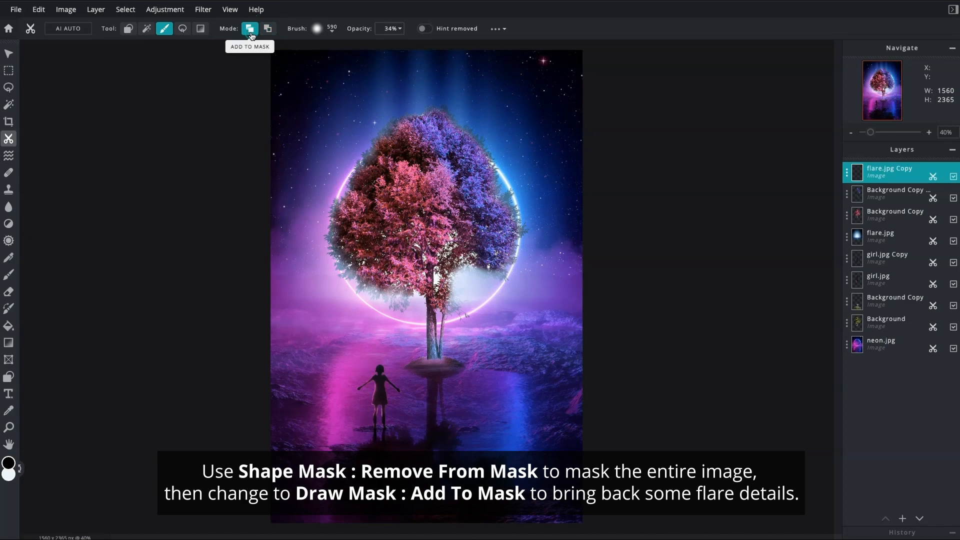
click(333, 31)
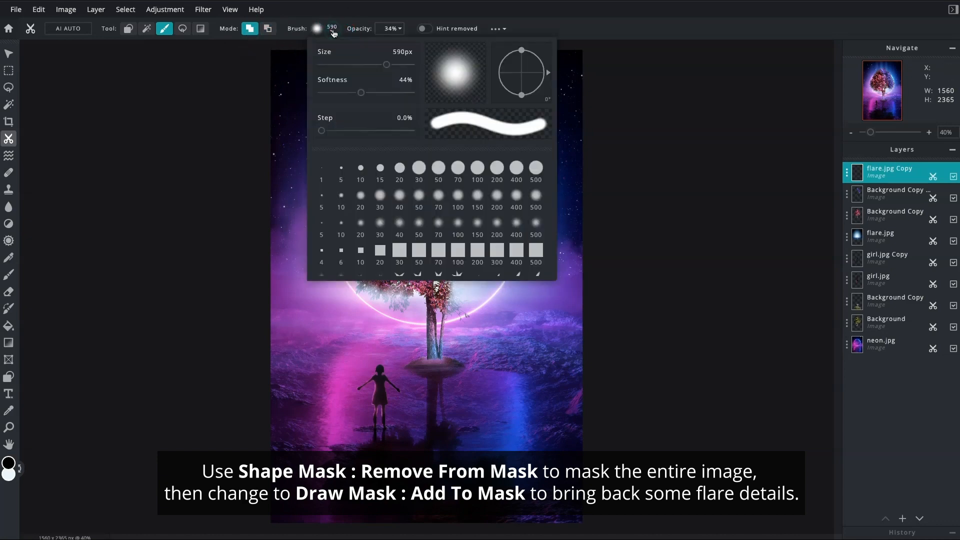
drag(362, 69, 348, 67)
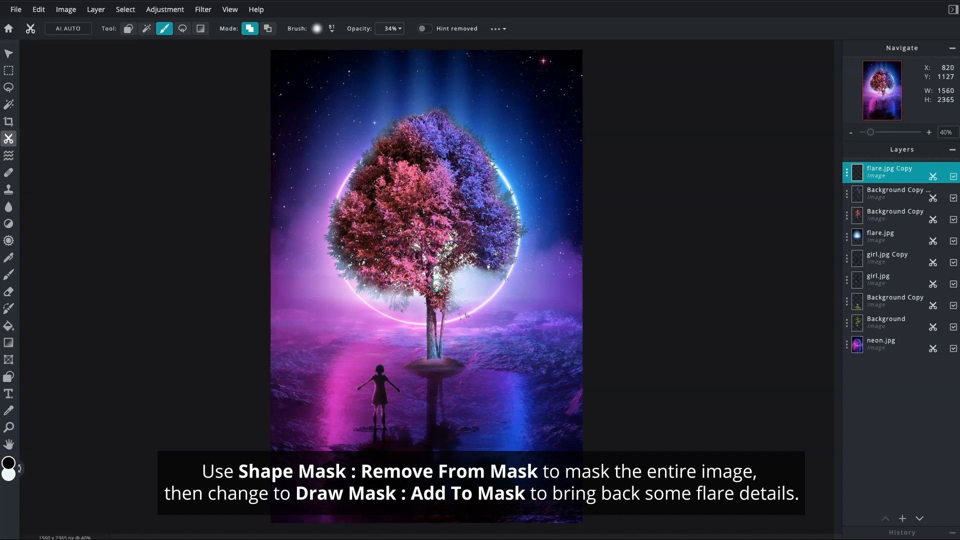
click(451, 275)
click(455, 234)
click(399, 234)
click(419, 218)
Reduce the transparency value of the Background layer to 30
click(840, 321)
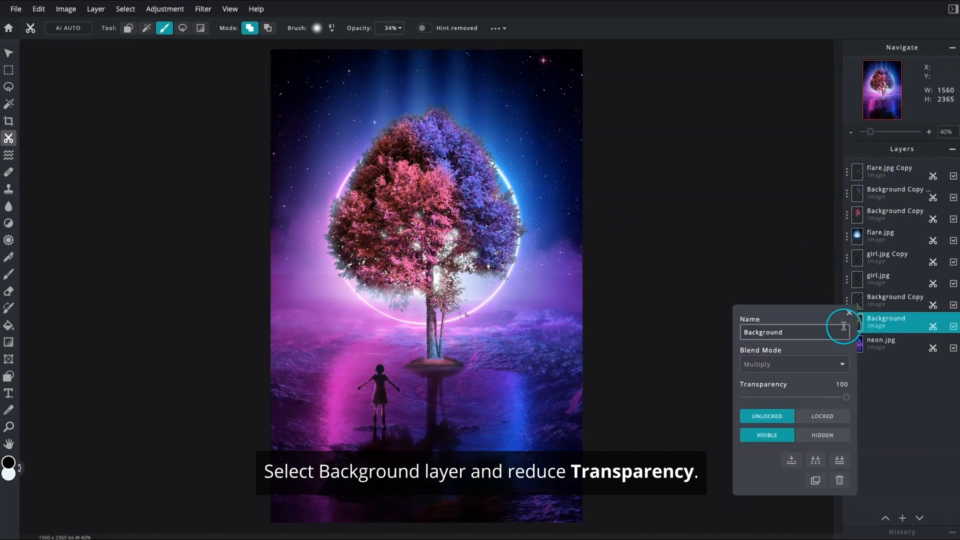
drag(849, 396, 803, 399)
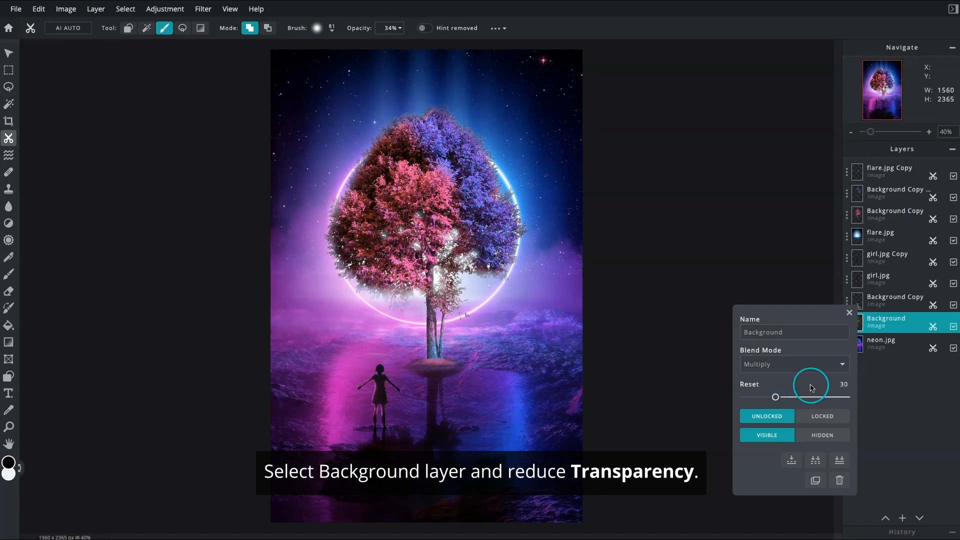
click(849, 312)
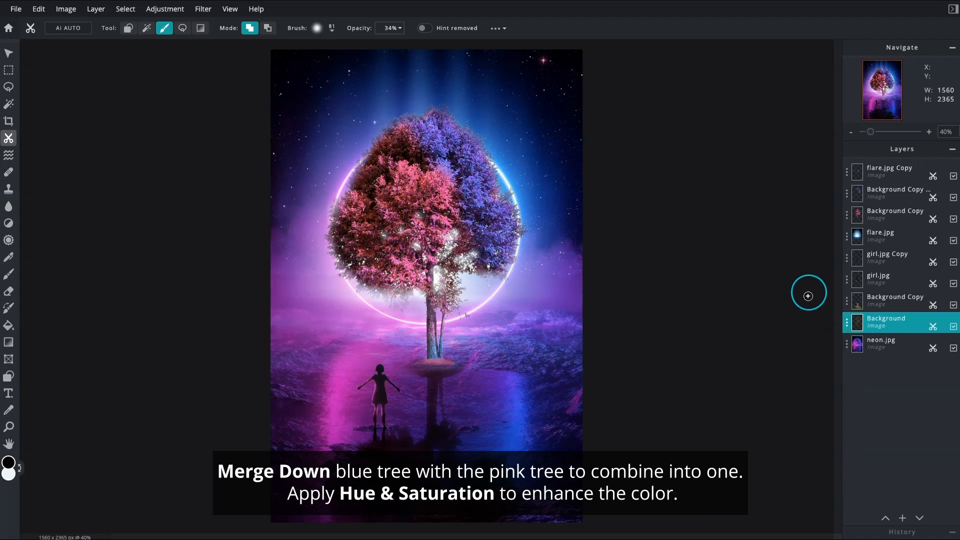
Merge the blue tree layer down into the pink tree layer and set the merged tree's saturation to 50
click(845, 195)
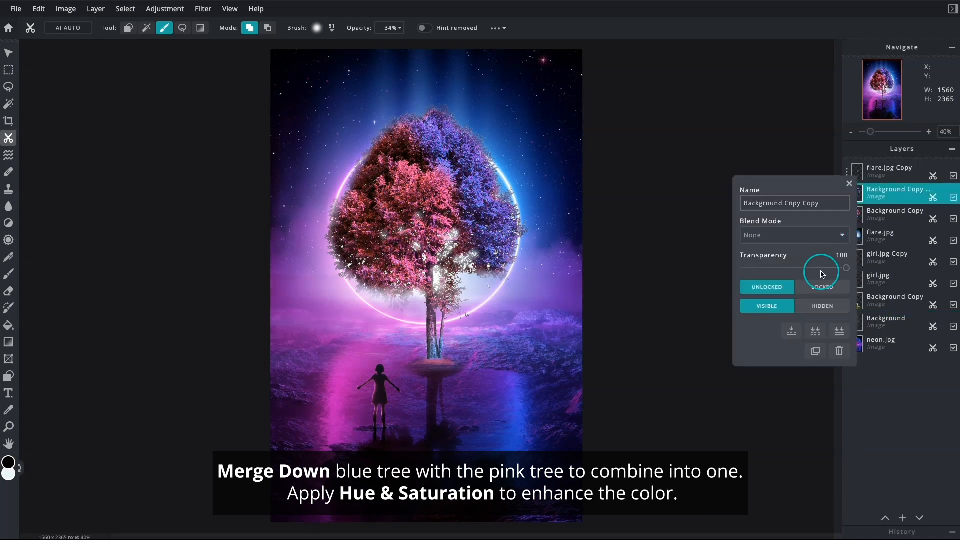
click(793, 332)
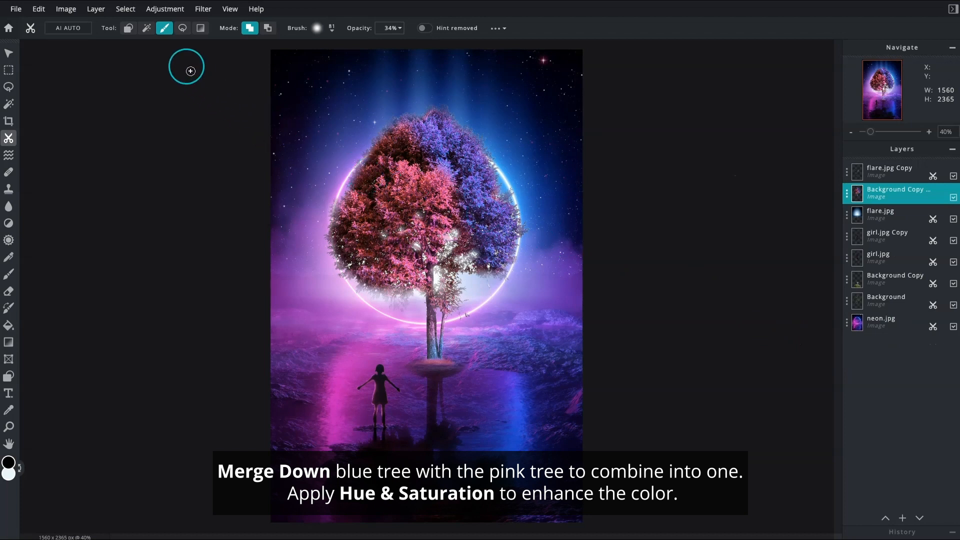
click(170, 10)
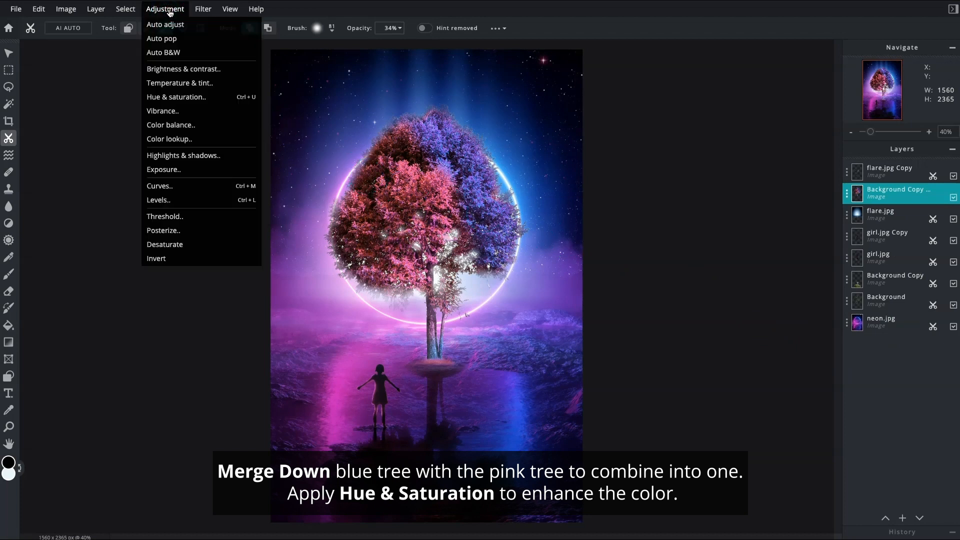
click(179, 98)
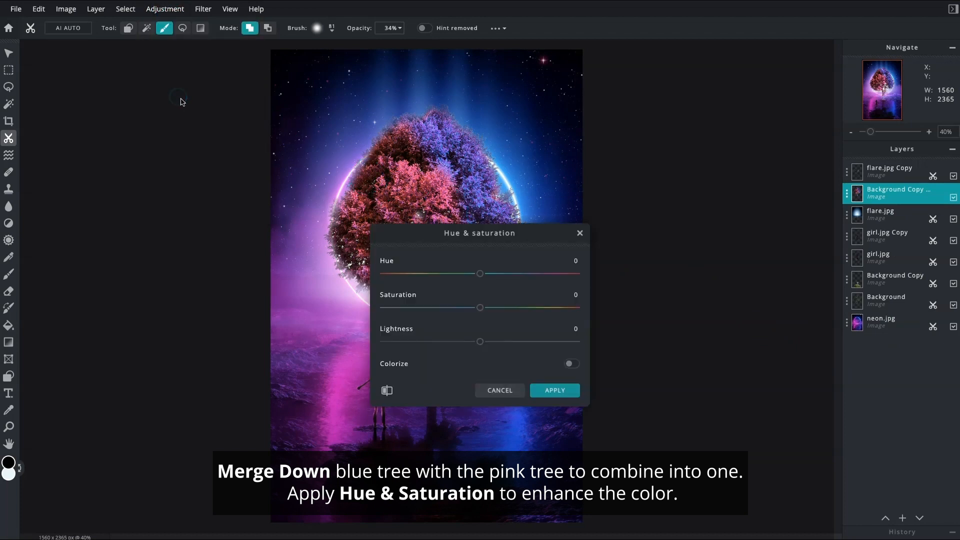
drag(473, 233, 711, 175)
drag(698, 261, 705, 262)
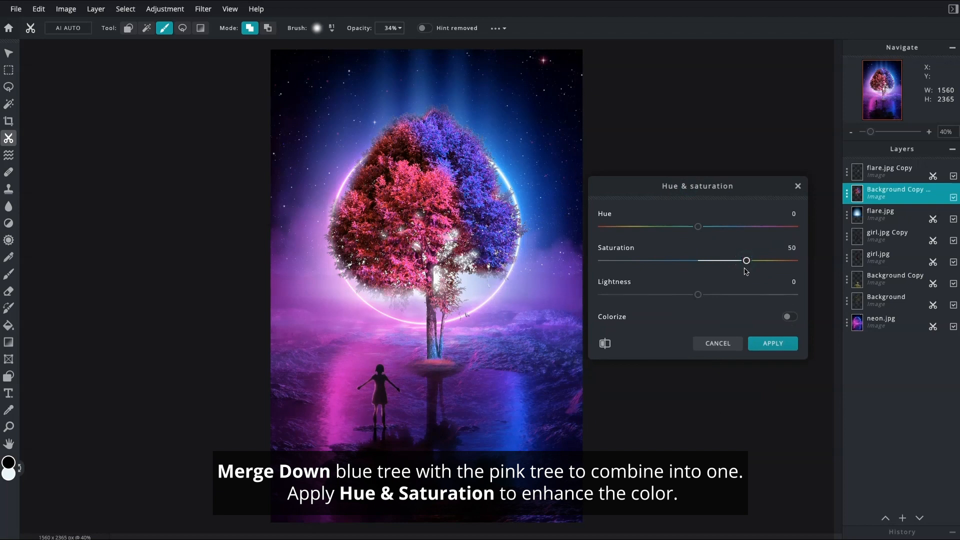
click(760, 347)
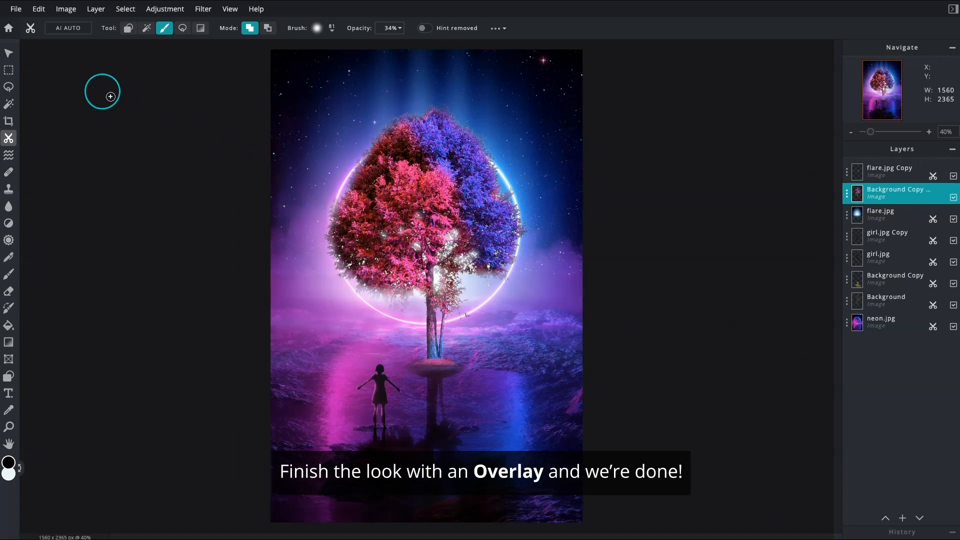
Add the free yellow ring-shaped star overlay from the Swarm of Stars collection above the merged tree layer
click(17, 10)
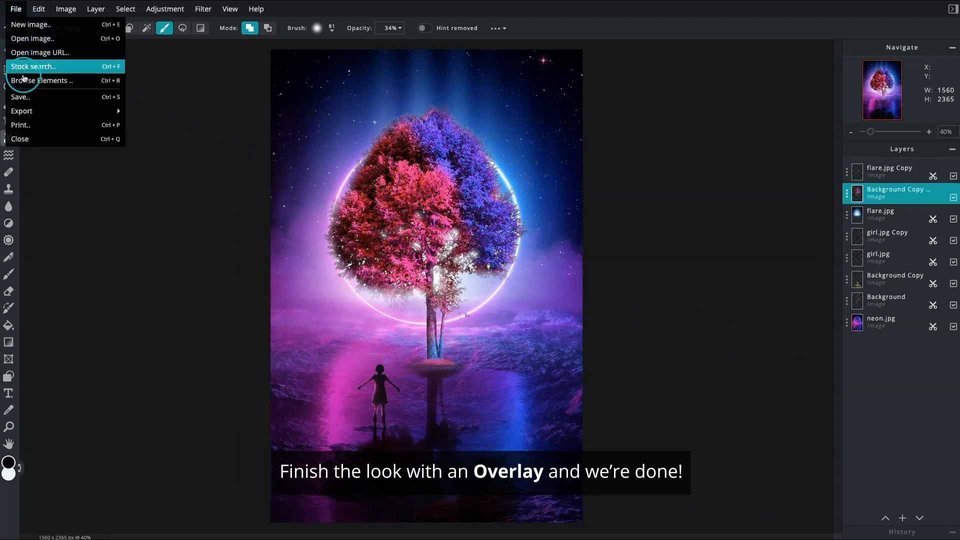
click(25, 82)
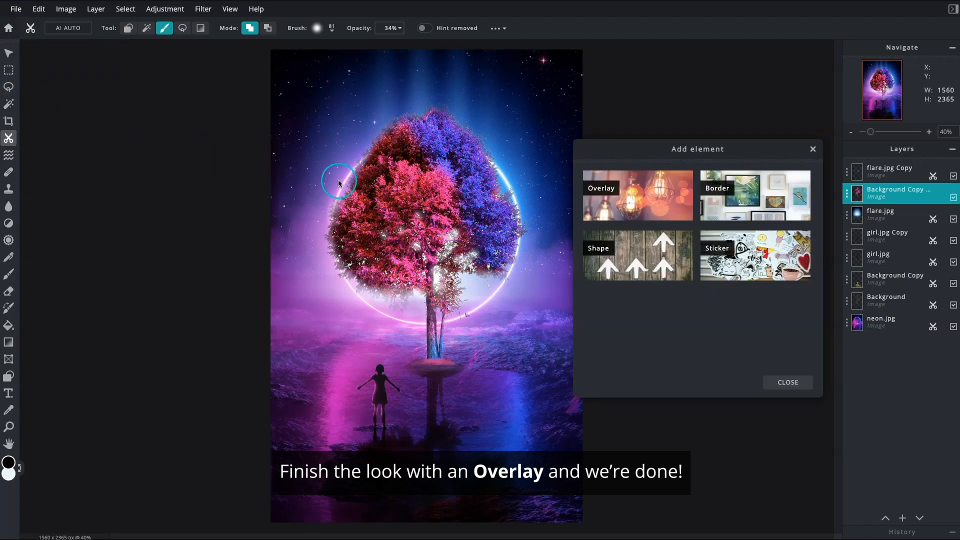
click(645, 213)
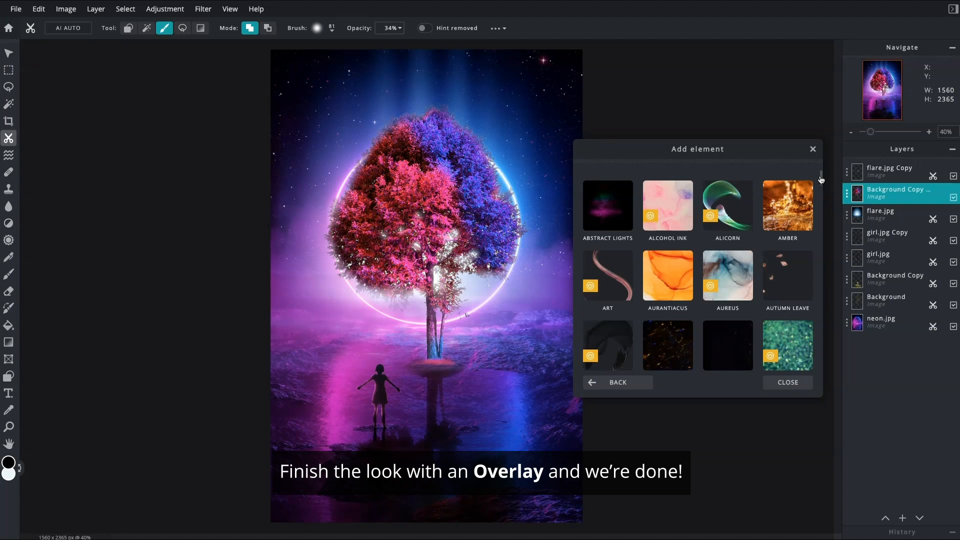
drag(821, 179, 820, 349)
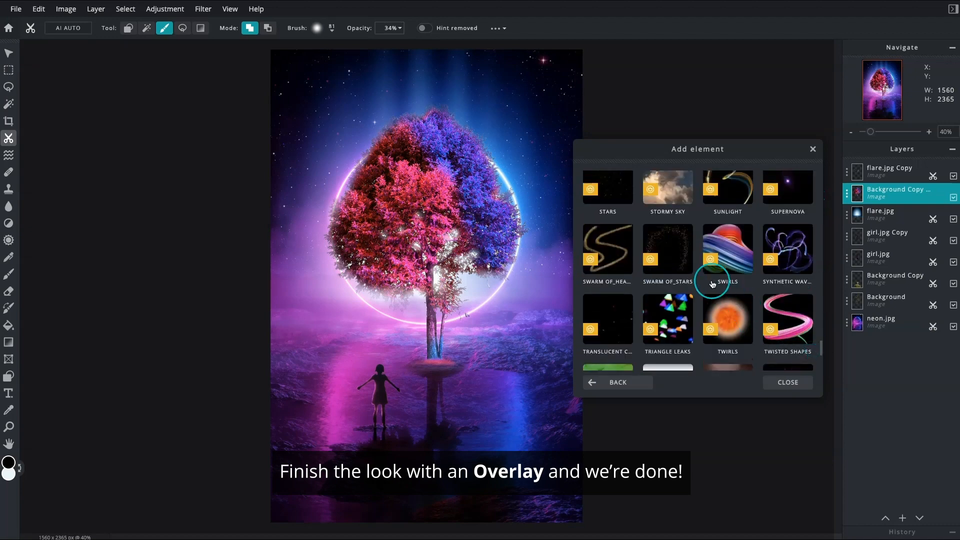
click(676, 269)
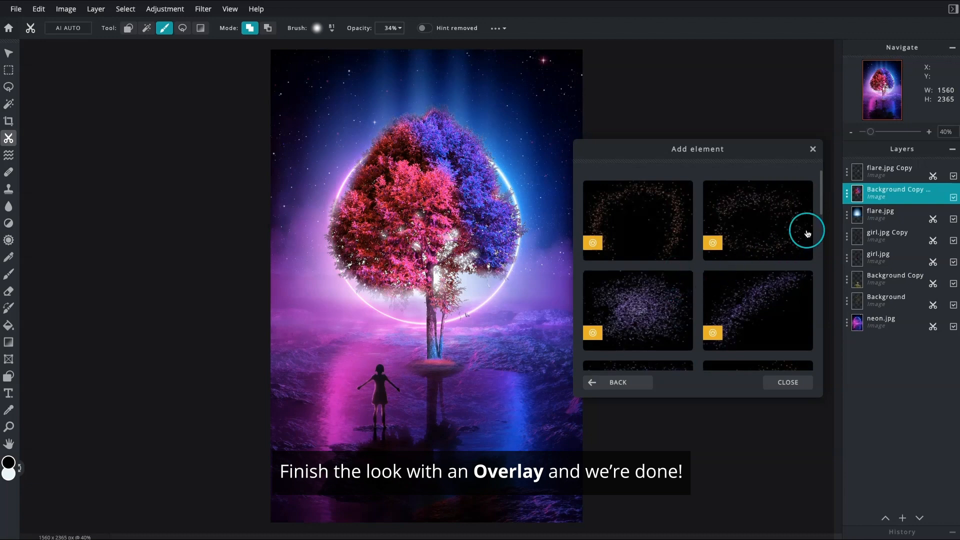
drag(823, 209, 821, 338)
click(657, 300)
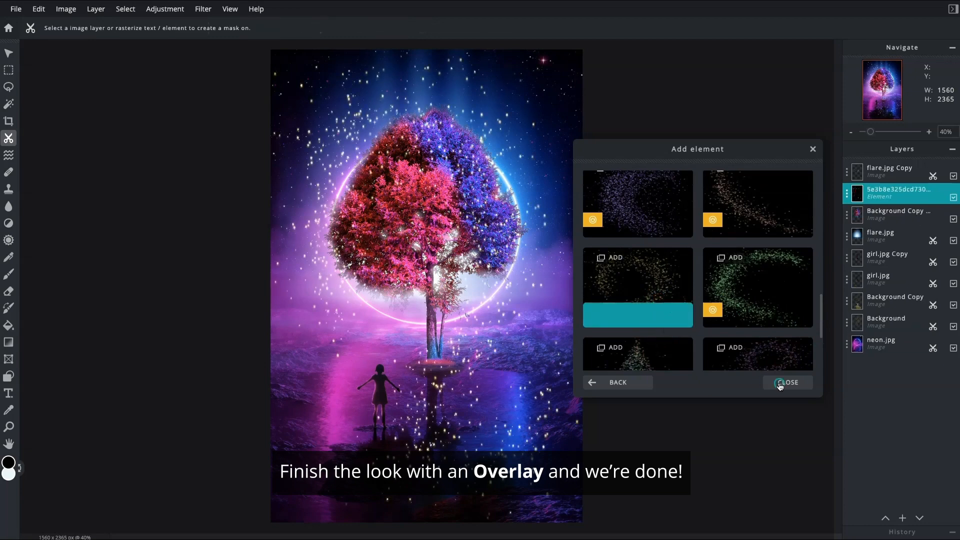
click(778, 383)
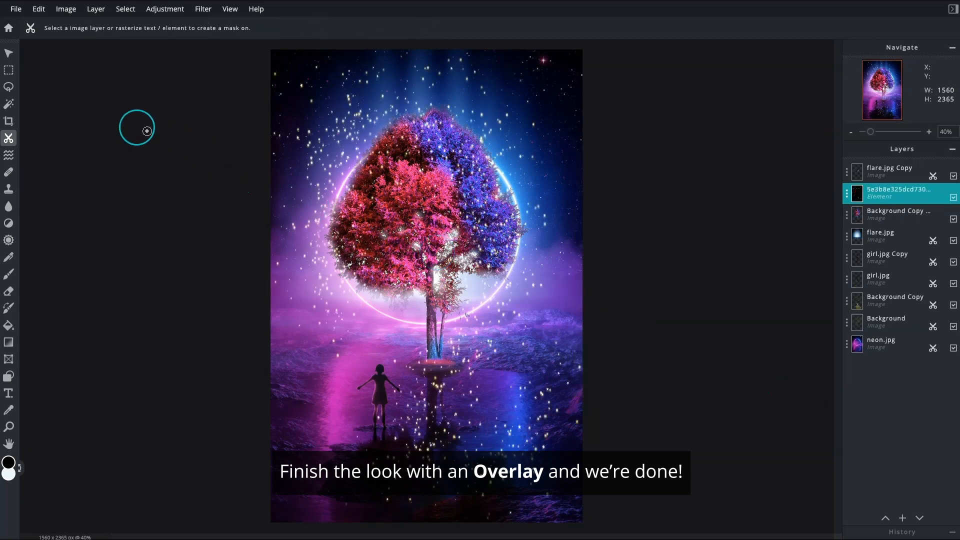
Shrink the star overlay to about 1113 × 1098 px and position it around the tree crown at about X 213, Y 300
click(9, 53)
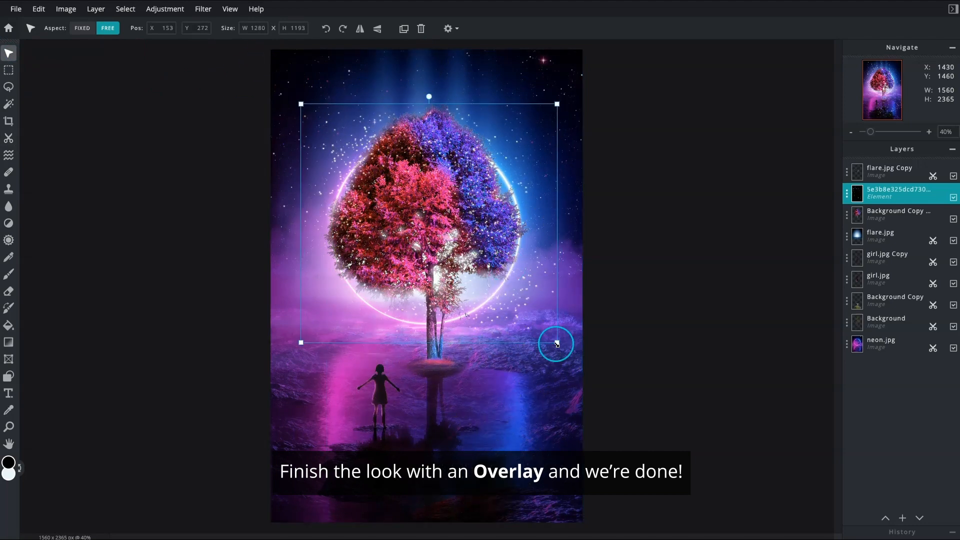
drag(557, 344, 528, 325)
drag(493, 268, 505, 273)
drag(538, 332, 534, 331)
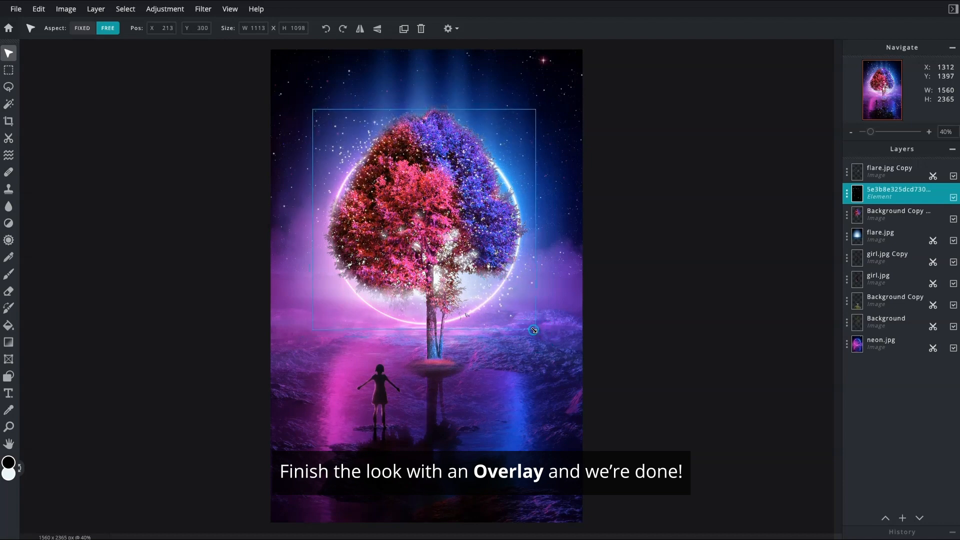